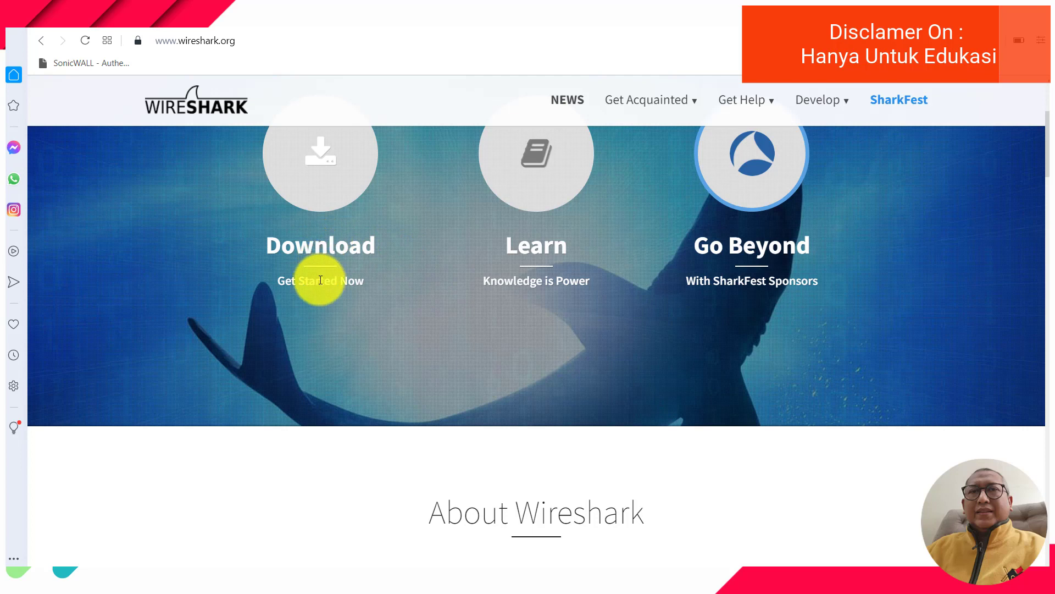
Open the download section of the Wireshark website, and launch wireshark from the command prompt
{"action": "left_click", "coordinate": [322, 174]}
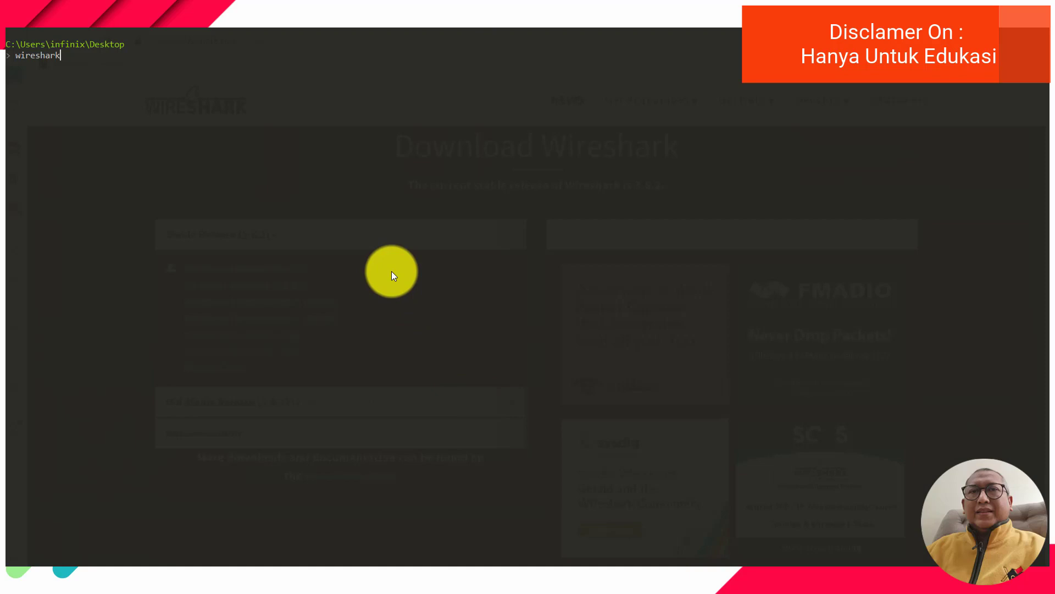
{"action": "key", "text": "Return"}
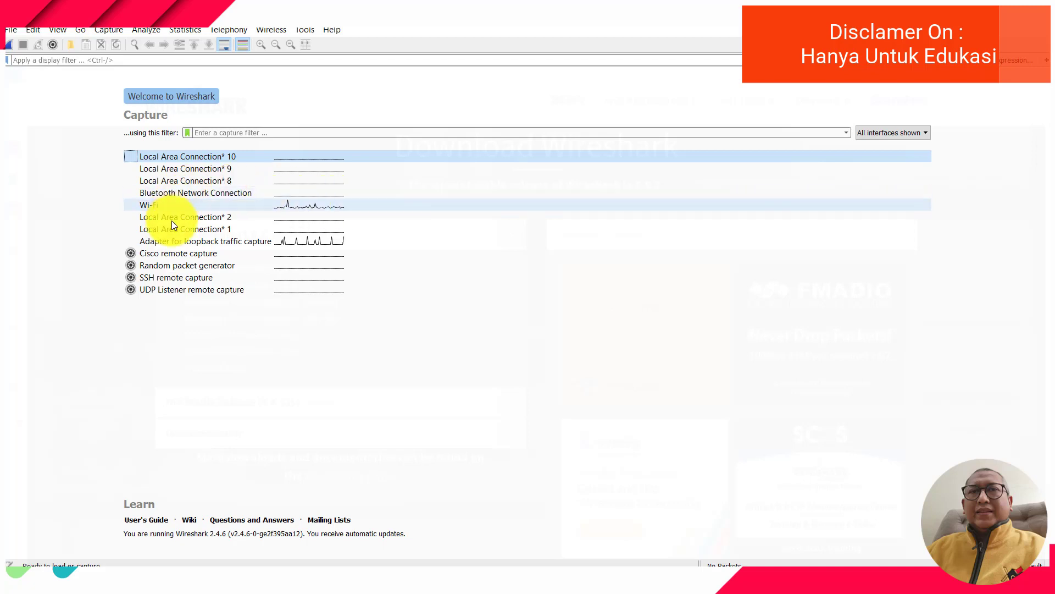
Start a live packet capture on the Wi-Fi interface and stop it after about 53 seconds
{"action": "mouse_move", "coordinate": [174, 204]}
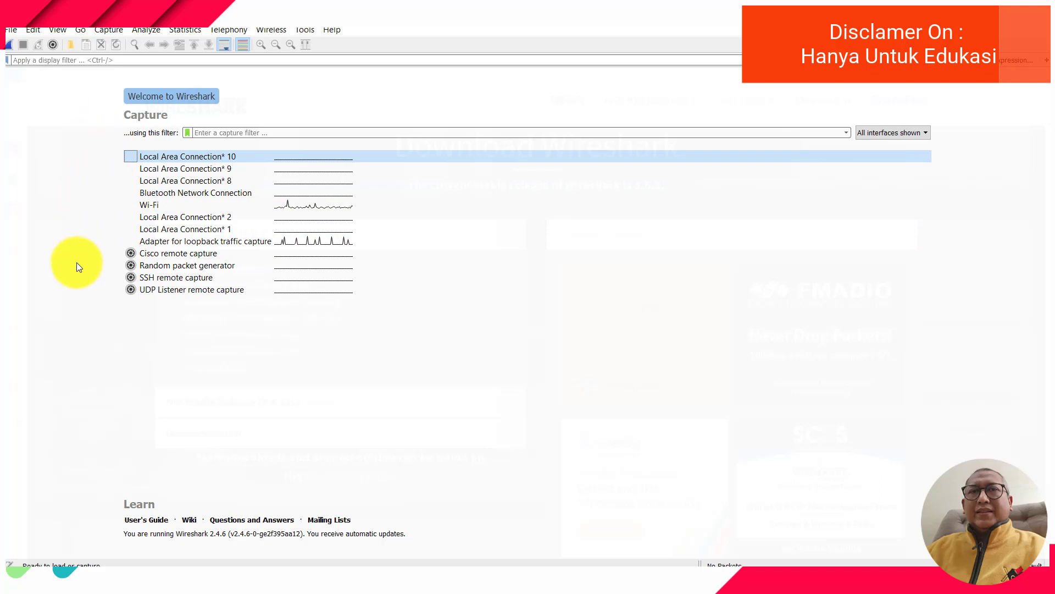
{"action": "left_click", "coordinate": [182, 205]}
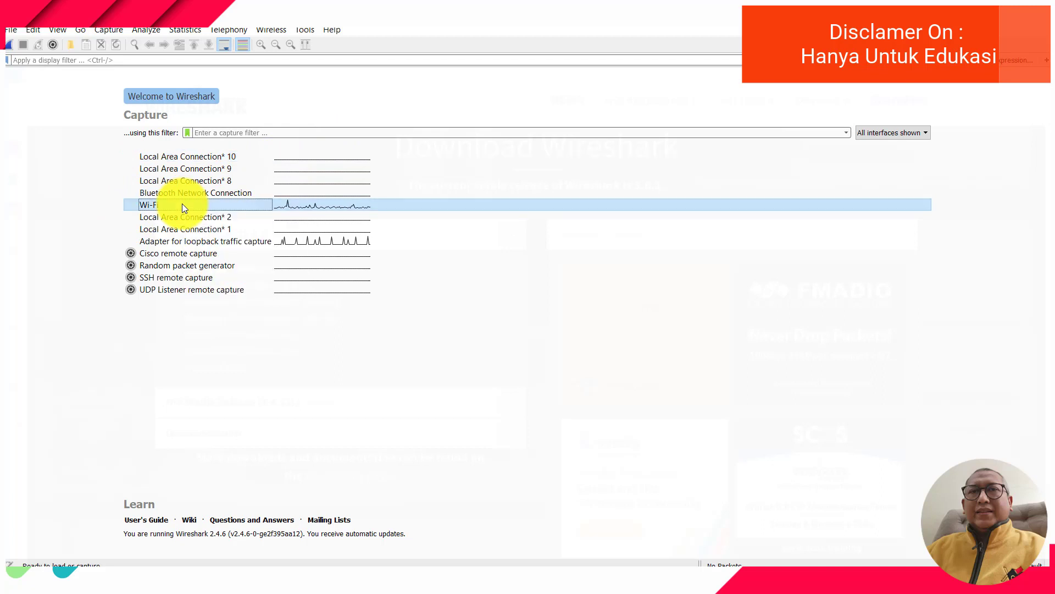
{"action": "double_click", "coordinate": [255, 207]}
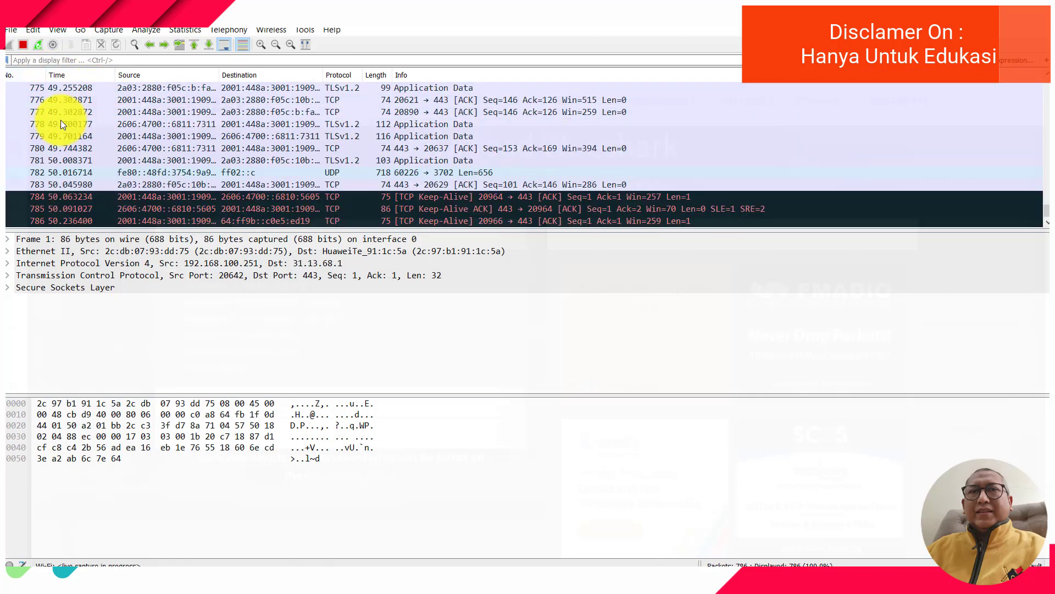
{"action": "left_click", "coordinate": [25, 49]}
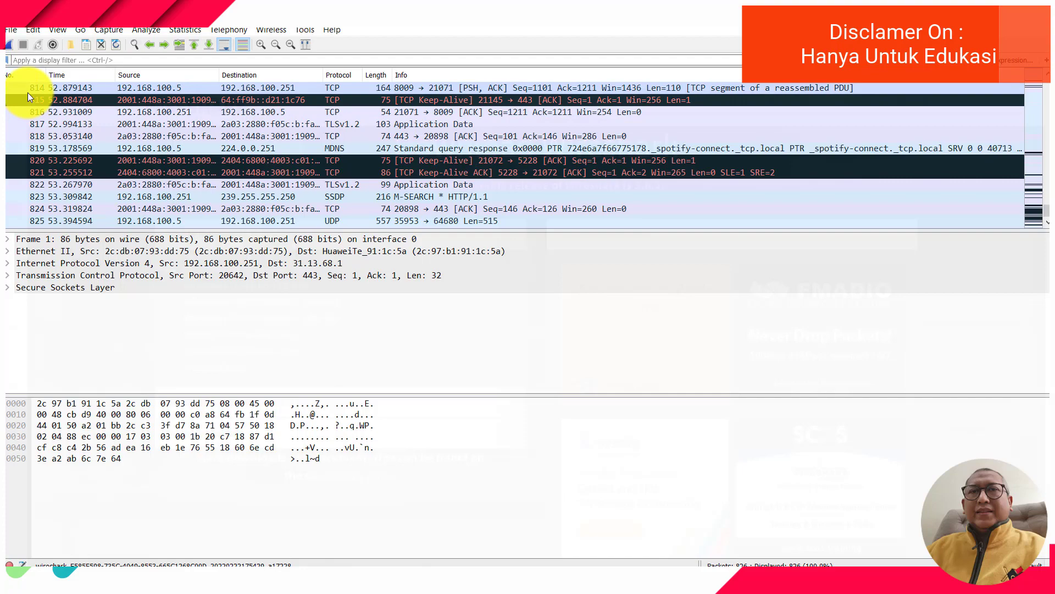
Sort the captured packet list by source address in ascending order
{"action": "left_click_drag", "start_coordinate": [1033, 207], "coordinate": [1025, 84]}
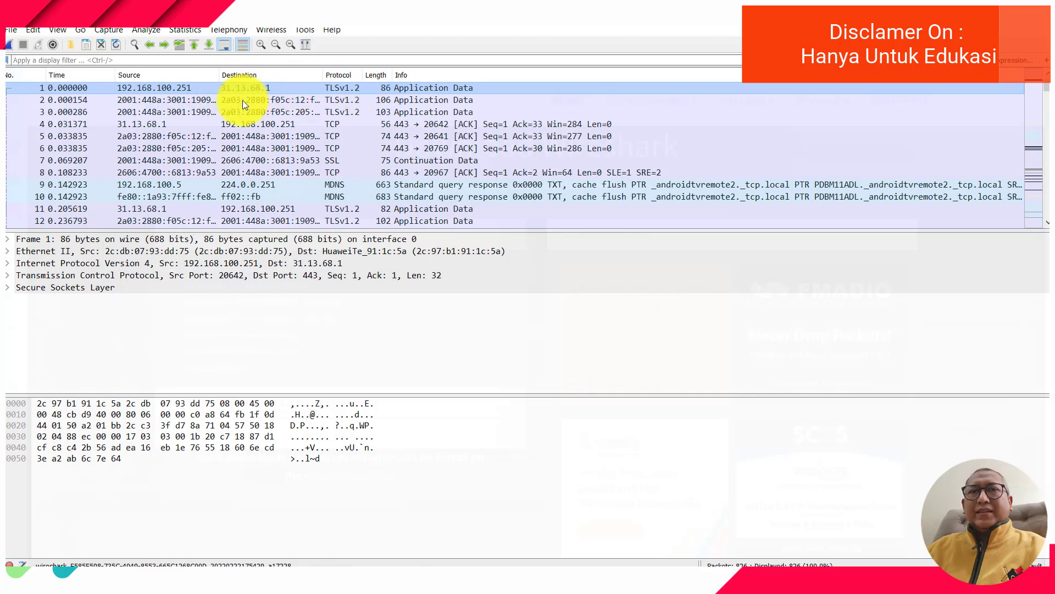
{"action": "scroll", "coordinate": [156, 105], "scroll_direction": "down", "scroll_amount": 2}
{"action": "scroll", "coordinate": [156, 105], "scroll_direction": "up", "scroll_amount": 2}
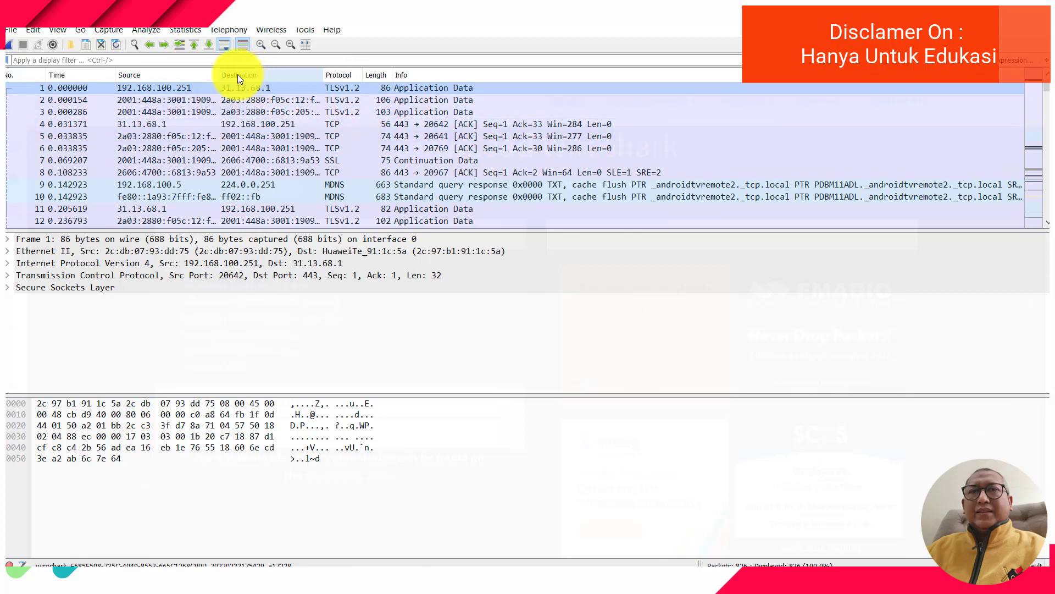
{"action": "left_click", "coordinate": [182, 74]}
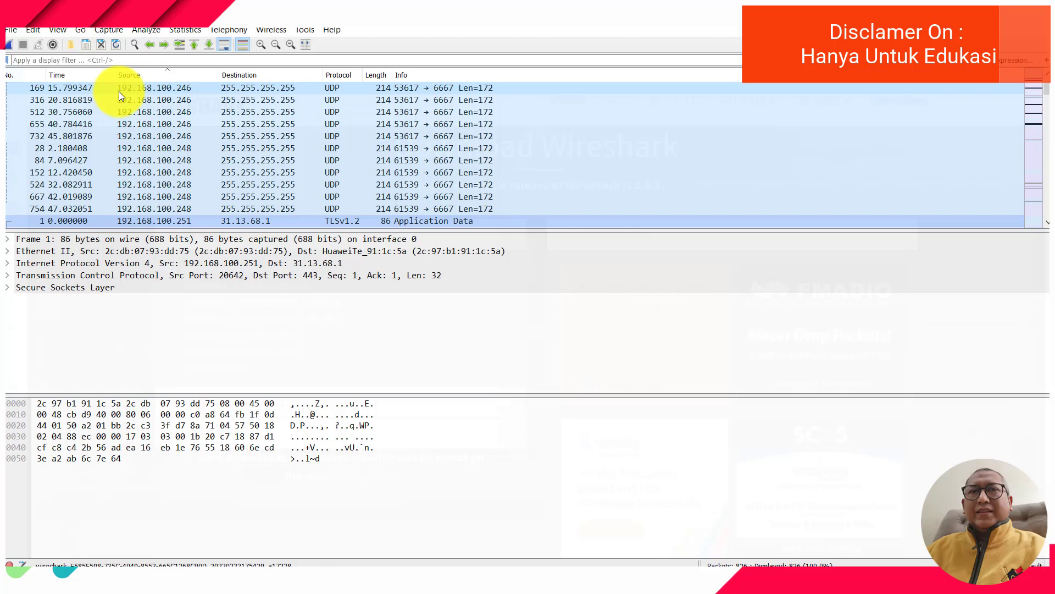
Examine the protocols and info of the source-sorted packets, and inspect the details of packet 515, the SSL packet sent to 91.108.56.120
{"action": "scroll", "coordinate": [162, 176], "scroll_direction": "down", "scroll_amount": 1}
{"action": "scroll", "coordinate": [162, 175], "scroll_direction": "up", "scroll_amount": 3}
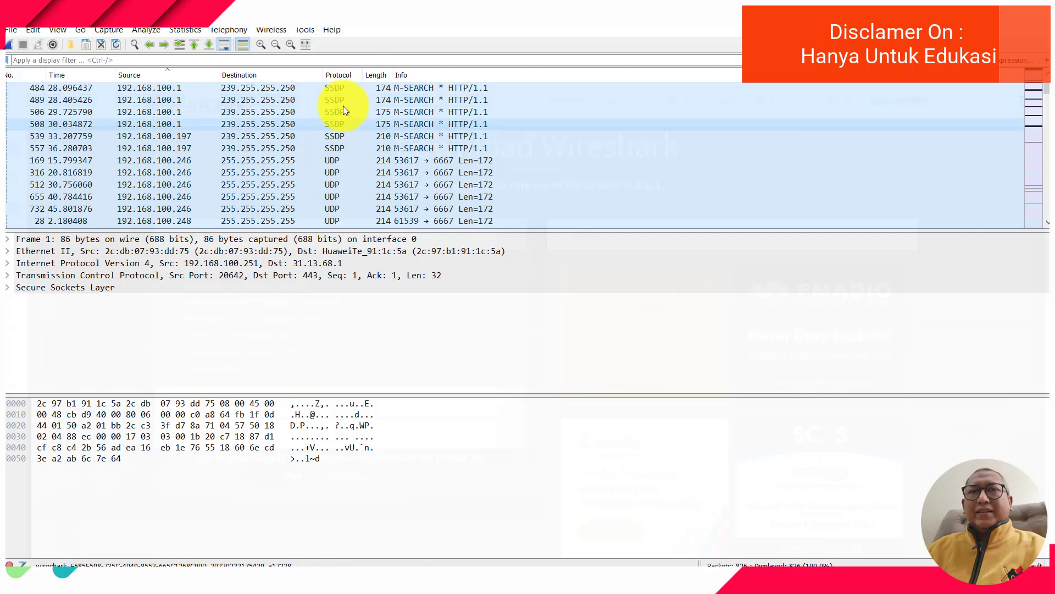
{"action": "scroll", "coordinate": [357, 131], "scroll_direction": "down", "scroll_amount": 3}
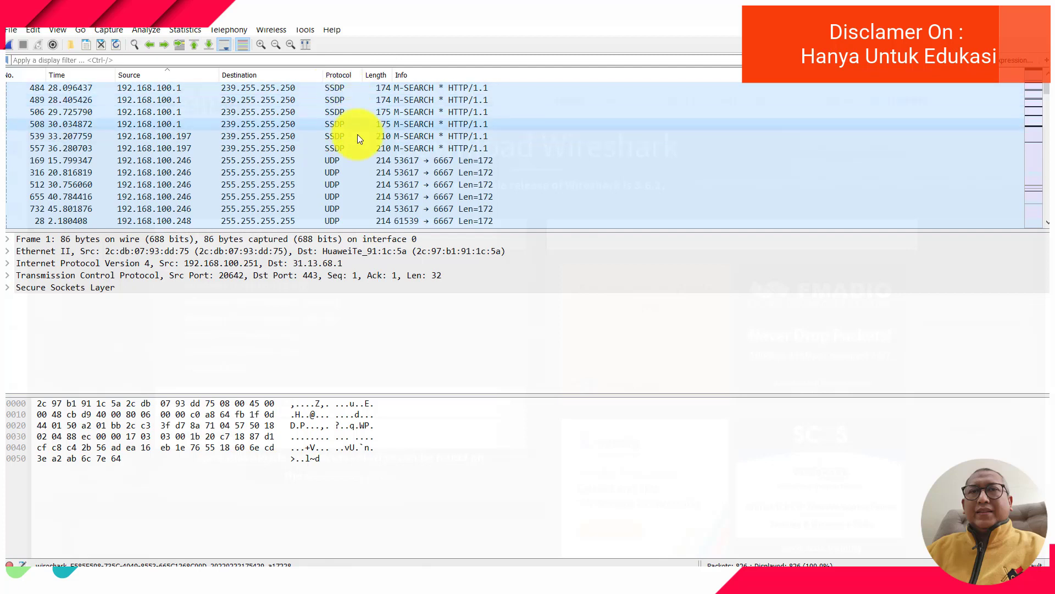
{"action": "scroll", "coordinate": [349, 159], "scroll_direction": "down", "scroll_amount": 2}
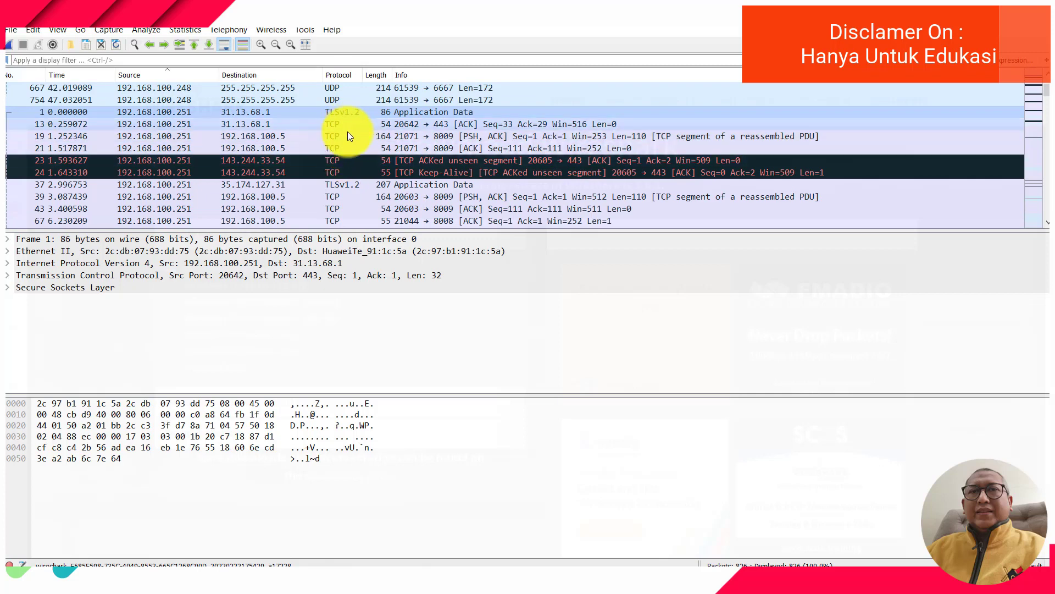
{"action": "scroll", "coordinate": [347, 148], "scroll_direction": "down", "scroll_amount": 6}
{"action": "scroll", "coordinate": [347, 149], "scroll_direction": "down", "scroll_amount": 3}
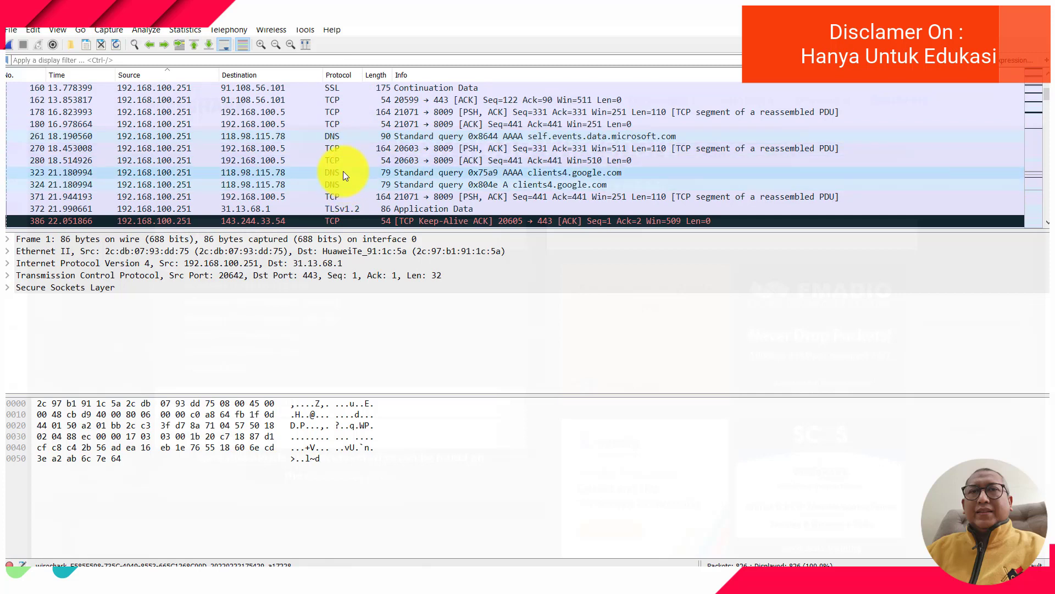
{"action": "scroll", "coordinate": [344, 172], "scroll_direction": "down", "scroll_amount": 3}
{"action": "scroll", "coordinate": [351, 131], "scroll_direction": "down", "scroll_amount": 3}
{"action": "scroll", "coordinate": [344, 157], "scroll_direction": "down", "scroll_amount": 2}
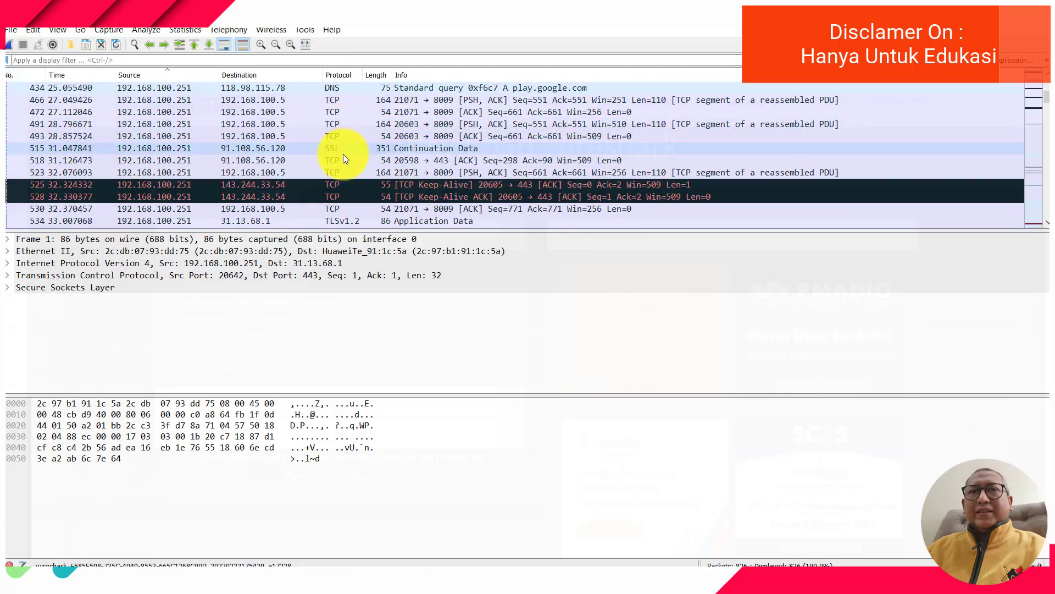
{"action": "left_click", "coordinate": [112, 148]}
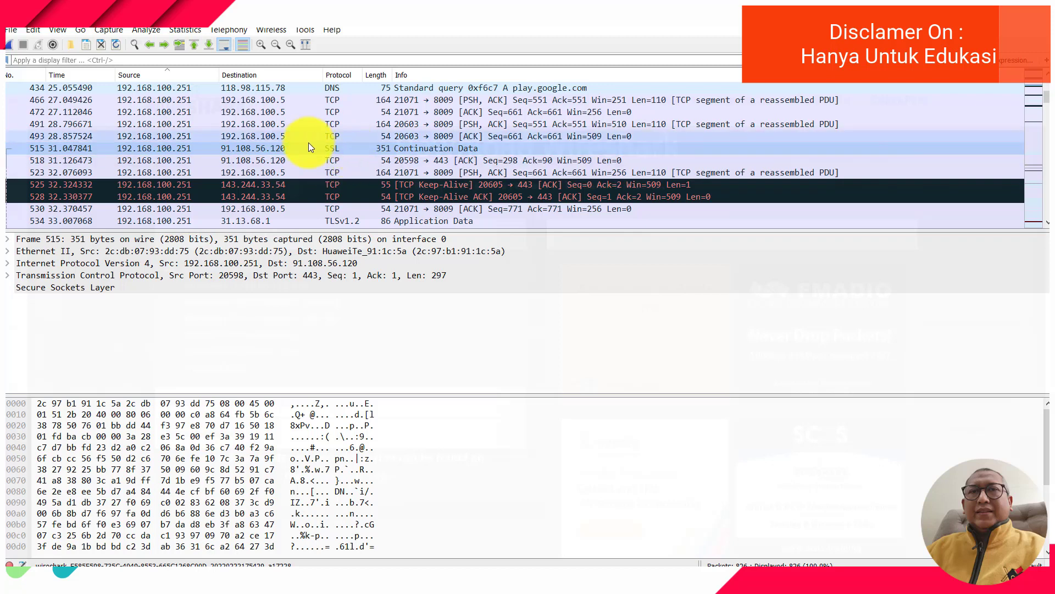
{"action": "scroll", "coordinate": [392, 145], "scroll_direction": "down", "scroll_amount": 3}
{"action": "scroll", "coordinate": [392, 147], "scroll_direction": "up", "scroll_amount": 15}
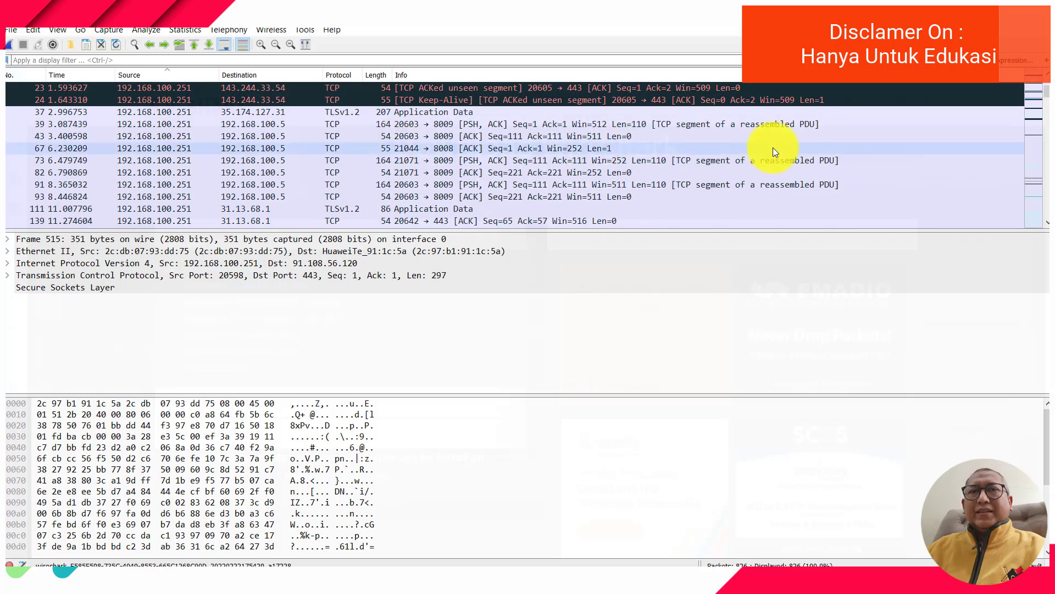
{"action": "left_click", "coordinate": [1048, 87]}
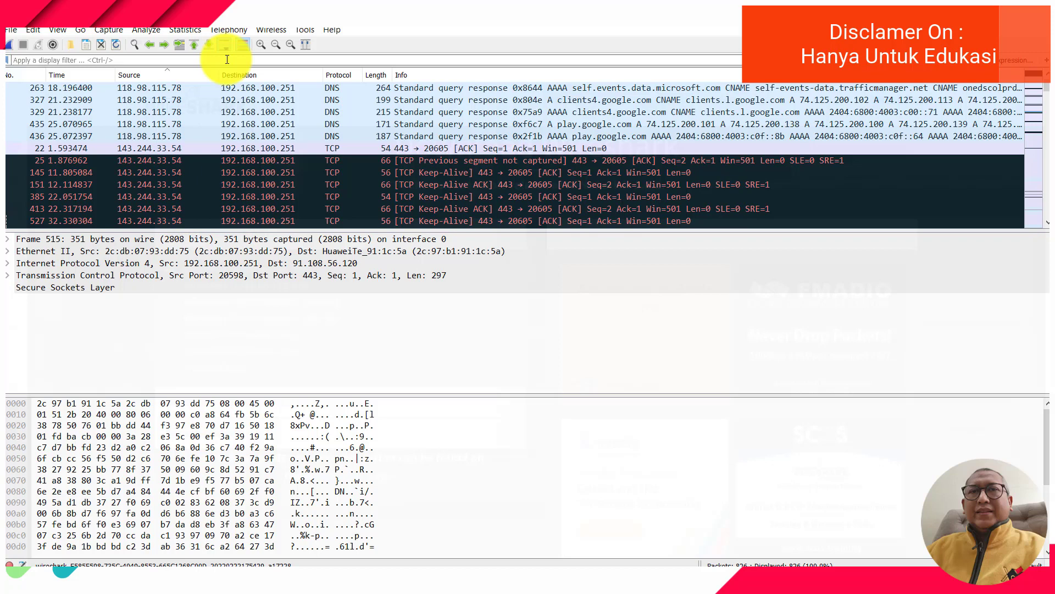
Apply the suggested display filter tcp.port == 80 || udp.port == 80 to the captured packets
{"action": "type", "text": "tc"}
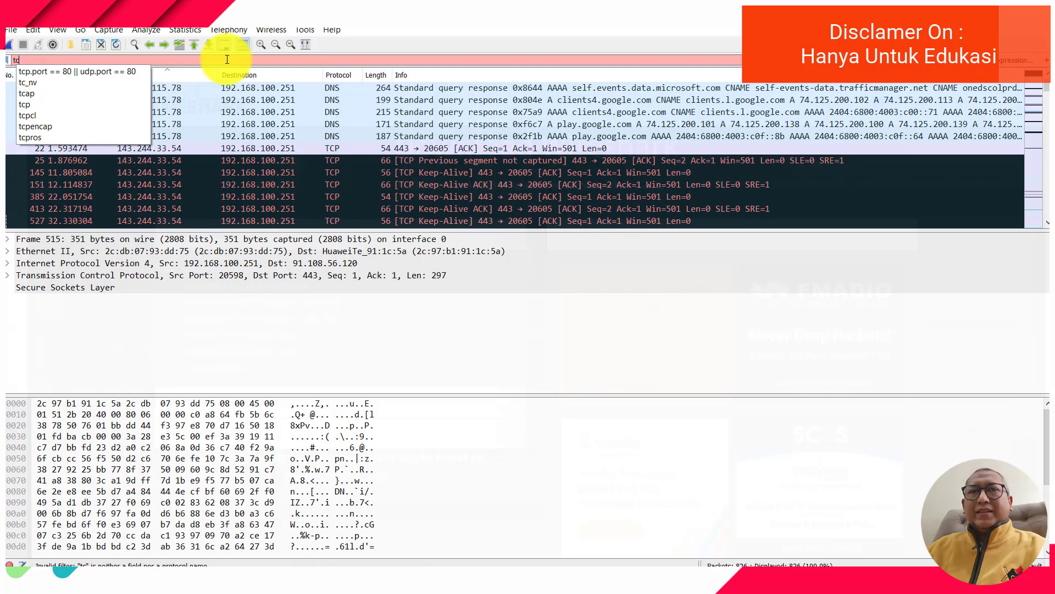
{"action": "key", "text": "Down"}
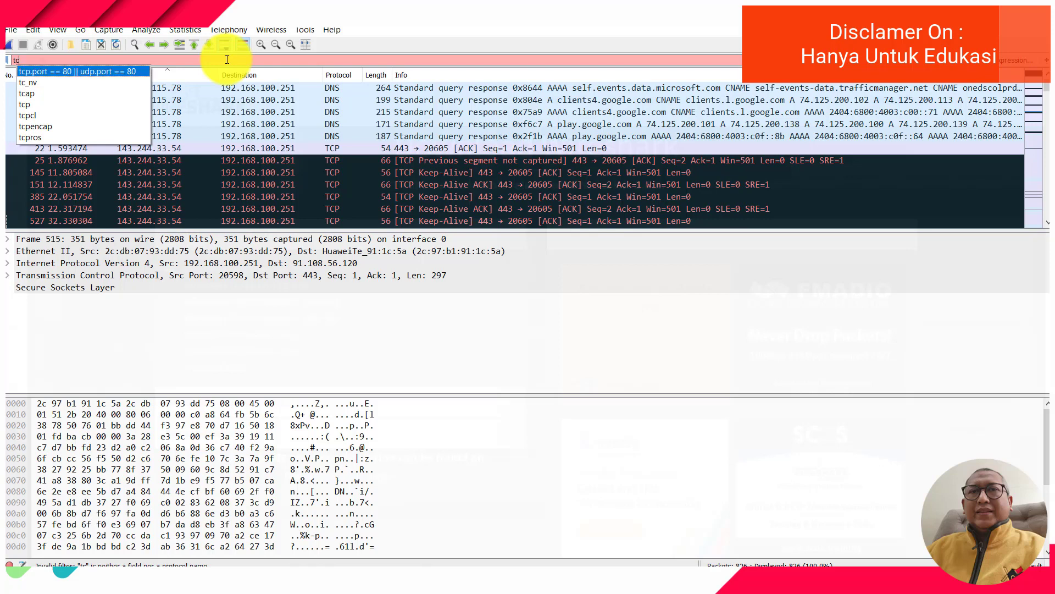
{"action": "left_click", "coordinate": [120, 71]}
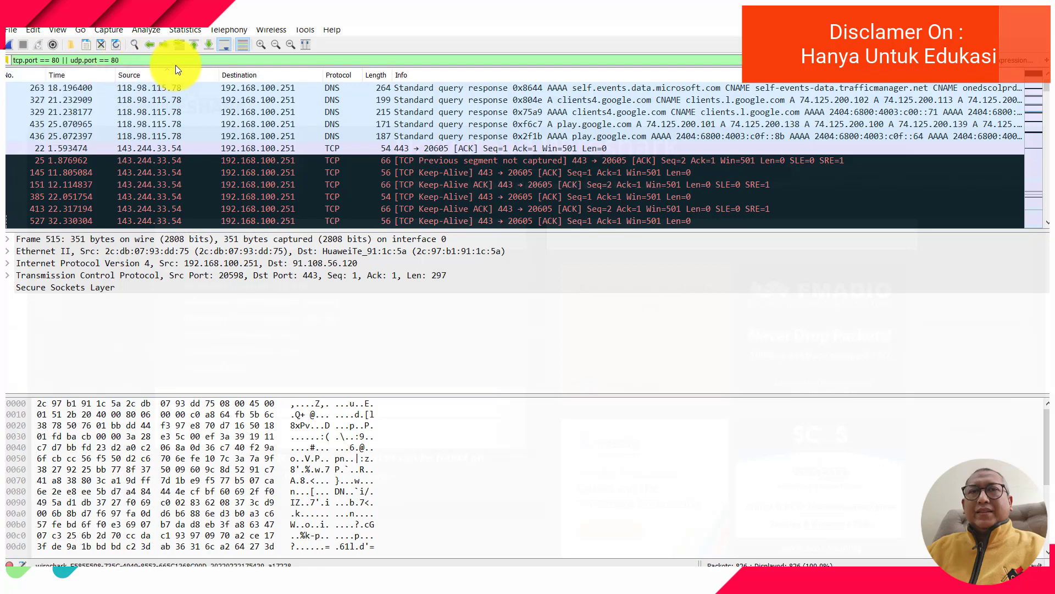
{"action": "key", "text": "Return"}
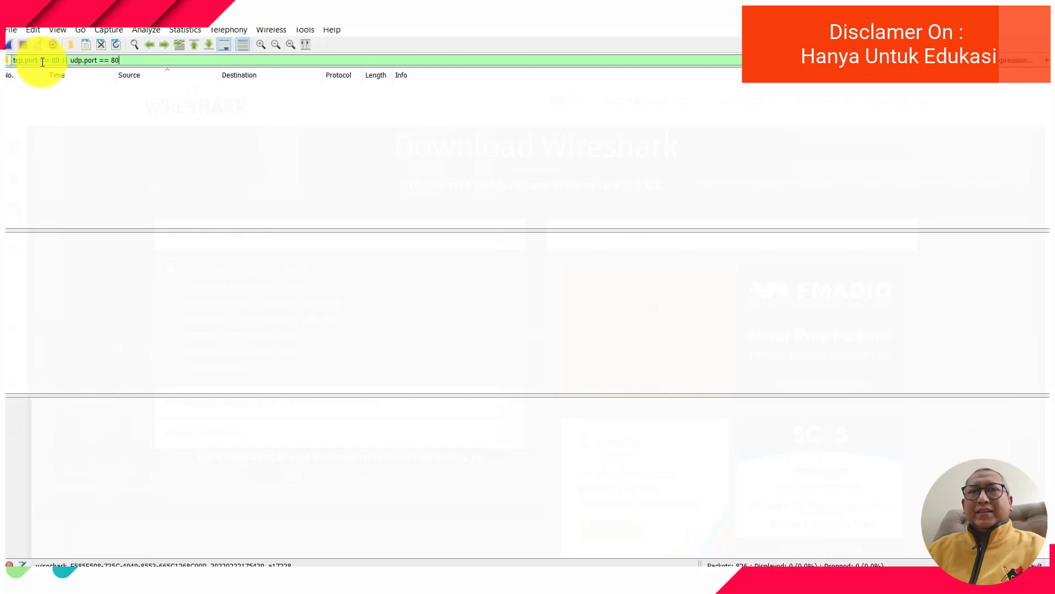
Replace the port 80 display filter with tcp and review the matching packets
{"action": "left_click", "coordinate": [119, 60]}
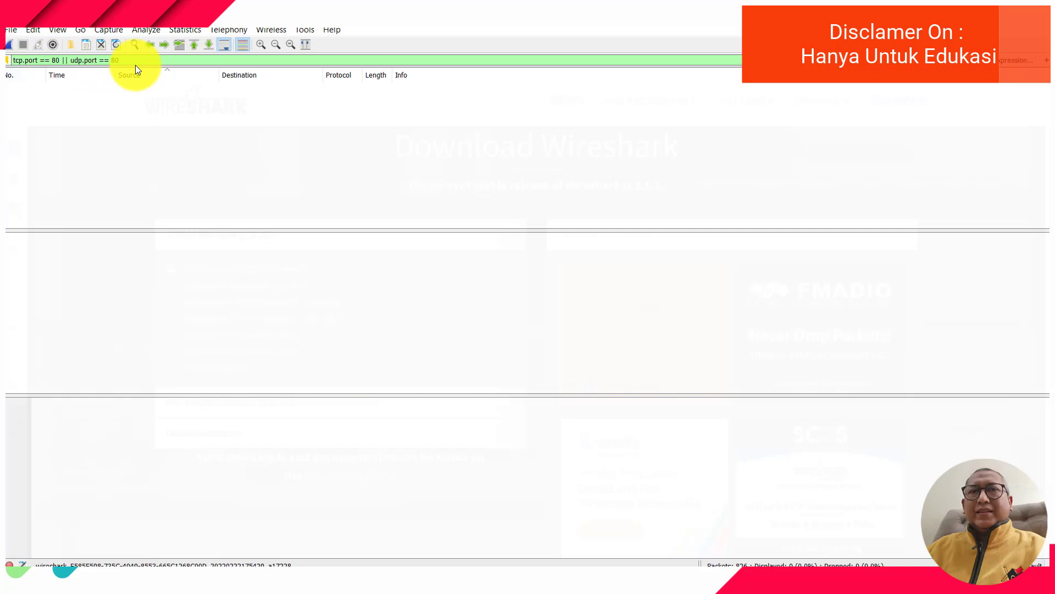
{"action": "key", "text": "BackSpace"}
{"action": "key", "text": "BackSpace"}
{"action": "key", "text": "BackSpace"}
{"action": "key", "text": "BackSpace"}
{"action": "key", "text": "BackSpace"}
{"action": "key", "text": "BackSpace"}
{"action": "key", "text": "BackSpace"}
{"action": "key", "text": "BackSpace"}
{"action": "key", "text": "BackSpace"}
{"action": "key", "text": "BackSpace"}
{"action": "key", "text": "BackSpace"}
{"action": "key", "text": "BackSpace"}
{"action": "key", "text": "BackSpace"}
{"action": "key", "text": "BackSpace"}
{"action": "key", "text": "BackSpace"}
{"action": "key", "text": "BackSpace"}
{"action": "key", "text": "BackSpace"}
{"action": "key", "text": "BackSpace"}
{"action": "key", "text": "BackSpace"}
{"action": "key", "text": "BackSpace"}
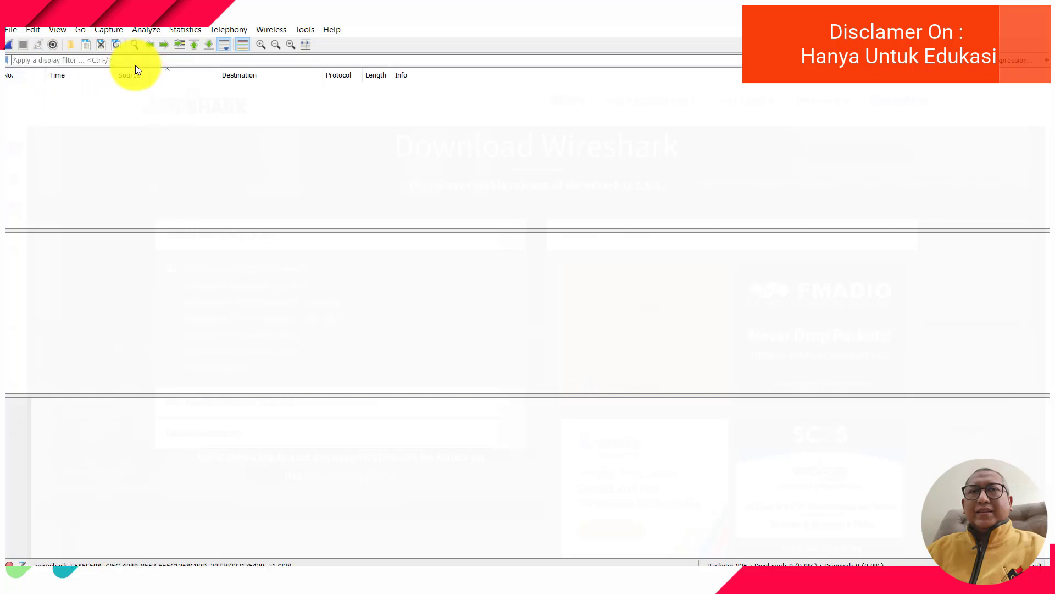
{"action": "type", "text": "tc"}
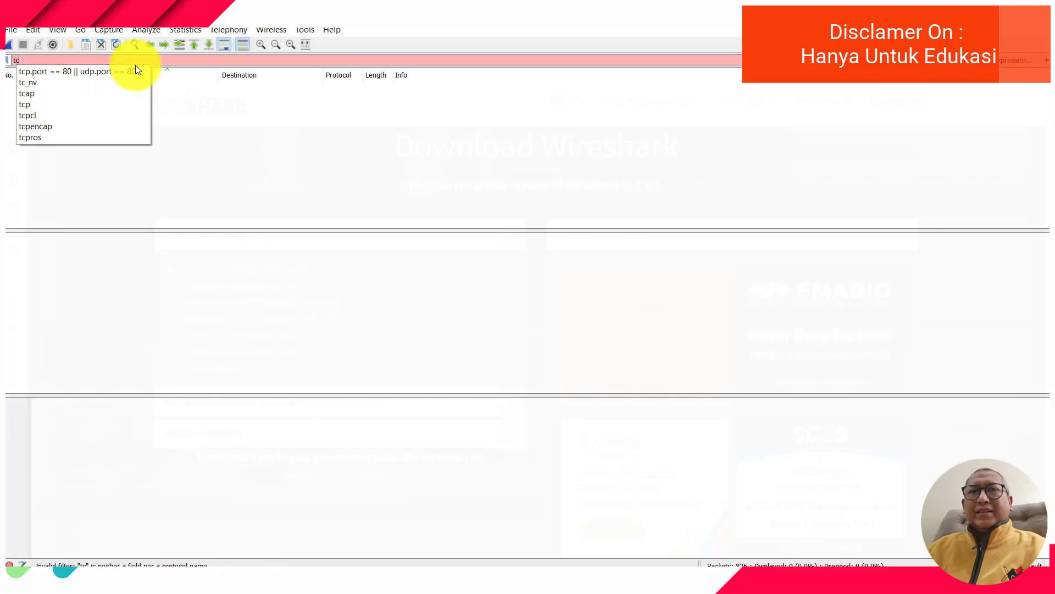
{"action": "type", "text": "p"}
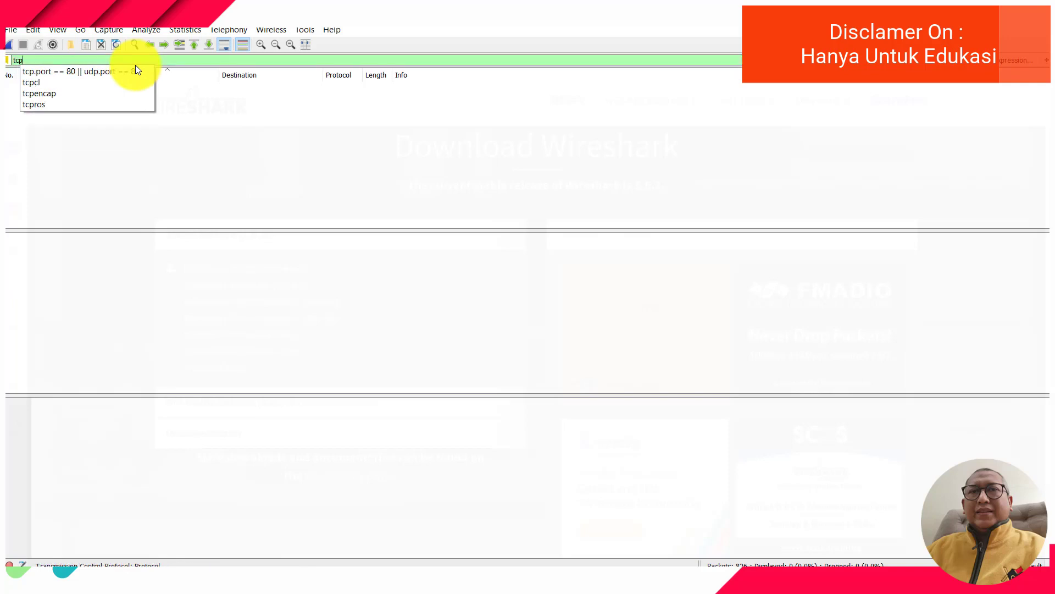
{"action": "key", "text": "Return"}
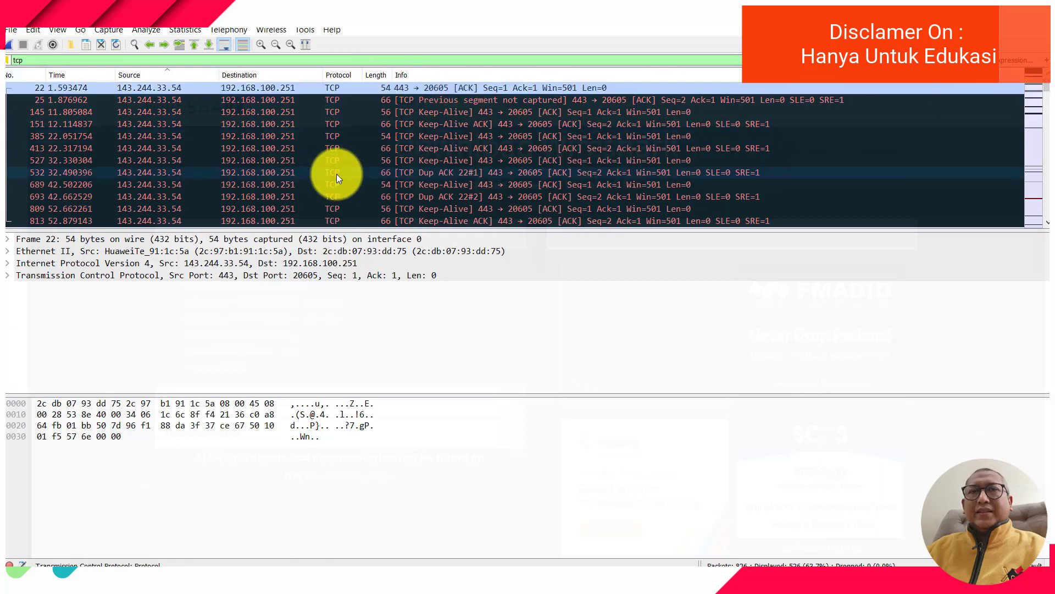
{"action": "scroll", "coordinate": [334, 125], "scroll_direction": "down", "scroll_amount": 10}
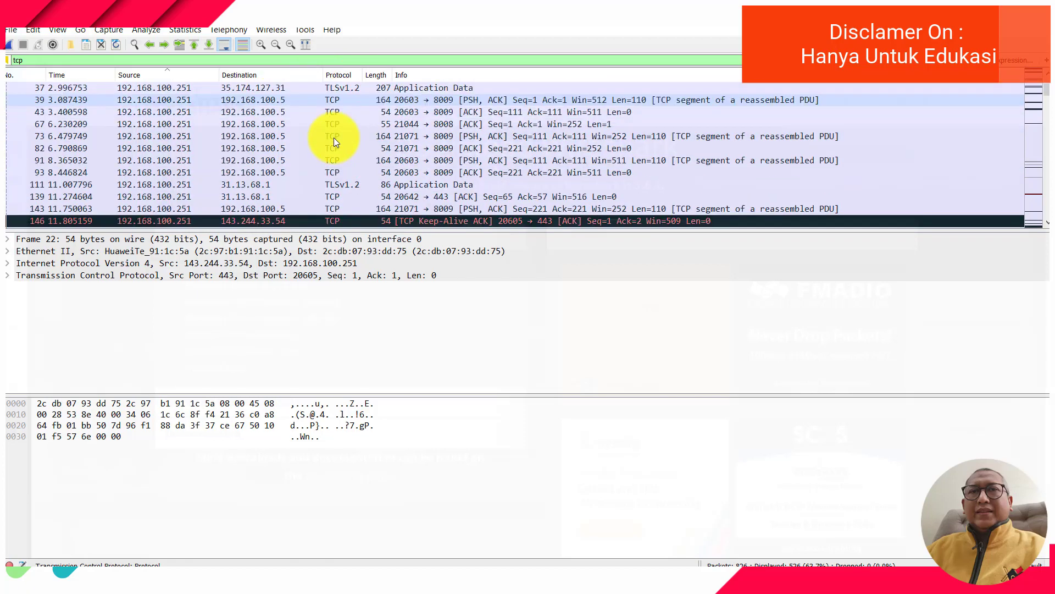
{"action": "scroll", "coordinate": [334, 138], "scroll_direction": "down", "scroll_amount": 10}
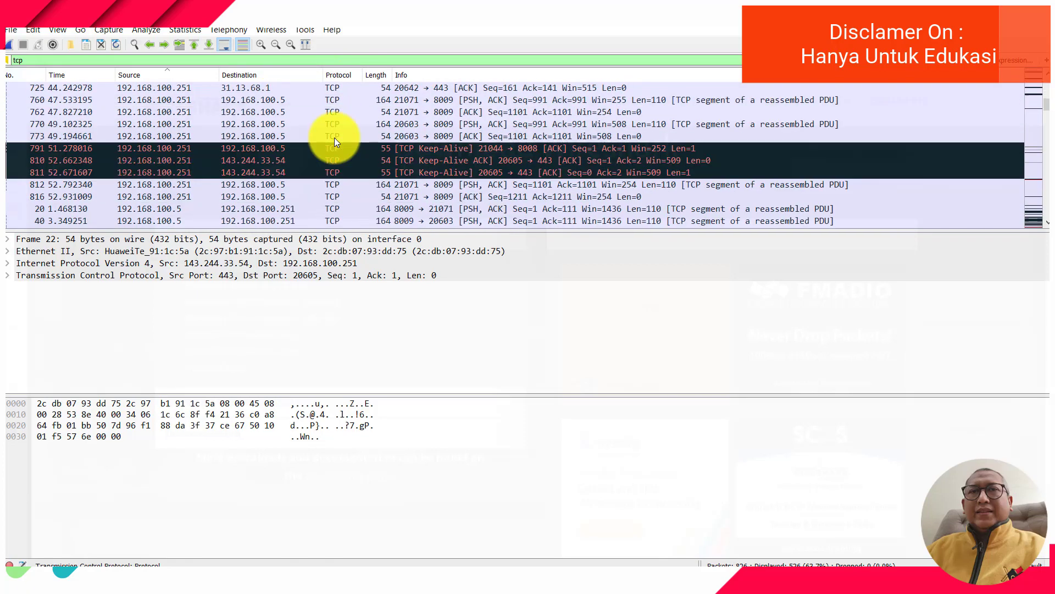
{"action": "scroll", "coordinate": [334, 143], "scroll_direction": "down", "scroll_amount": 4}
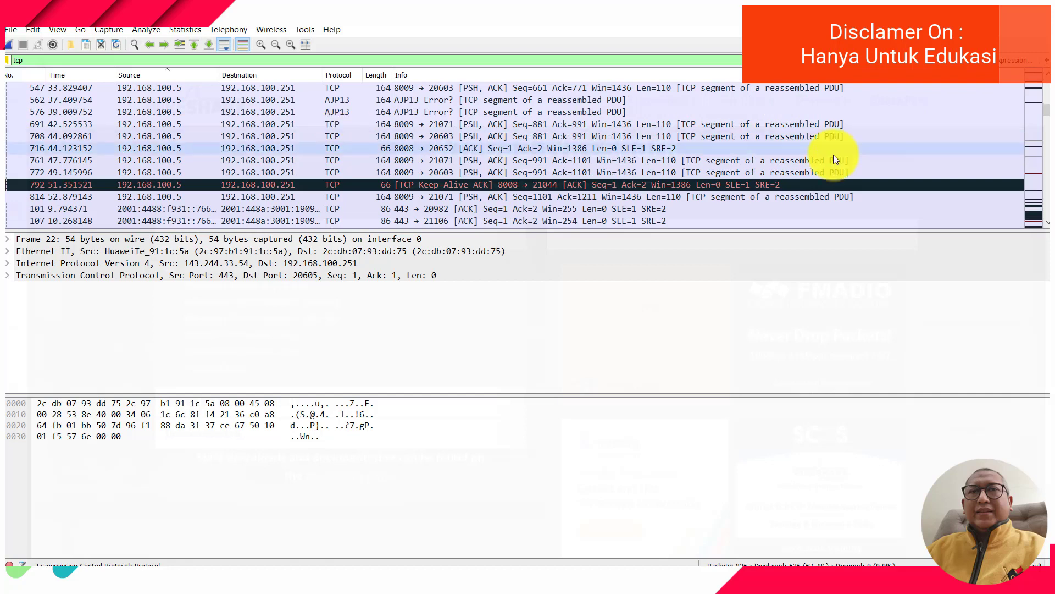
{"action": "left_click_drag", "start_coordinate": [1040, 110], "coordinate": [1041, 87]}
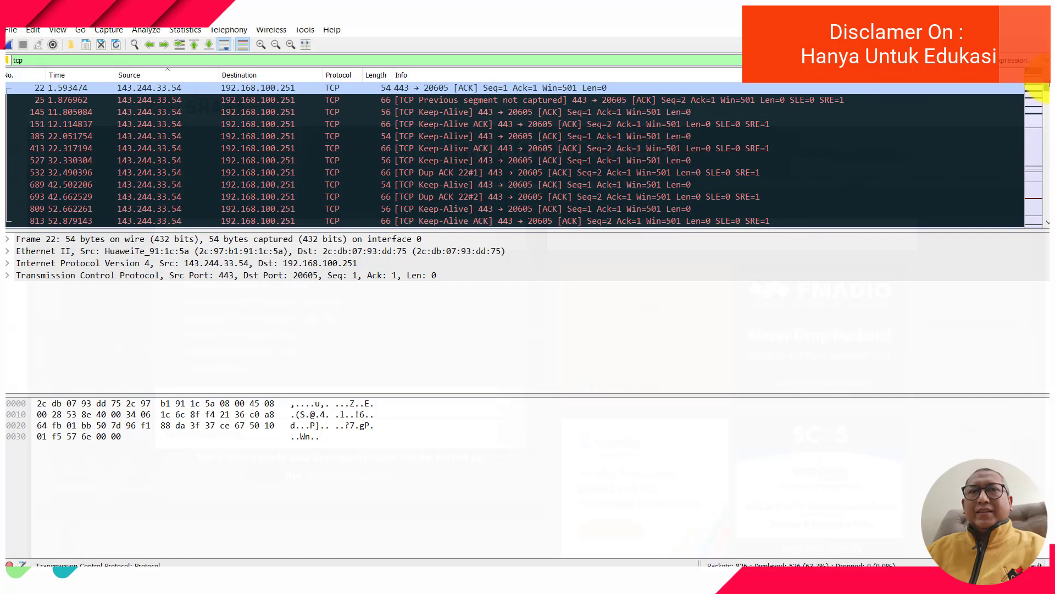
Change the display filter to udp and review the matching packets
{"action": "left_click", "coordinate": [197, 59]}
{"action": "key", "text": "BackSpace"}
{"action": "key", "text": "BackSpace"}
{"action": "key", "text": "BackSpace"}
{"action": "type", "text": "ud"}
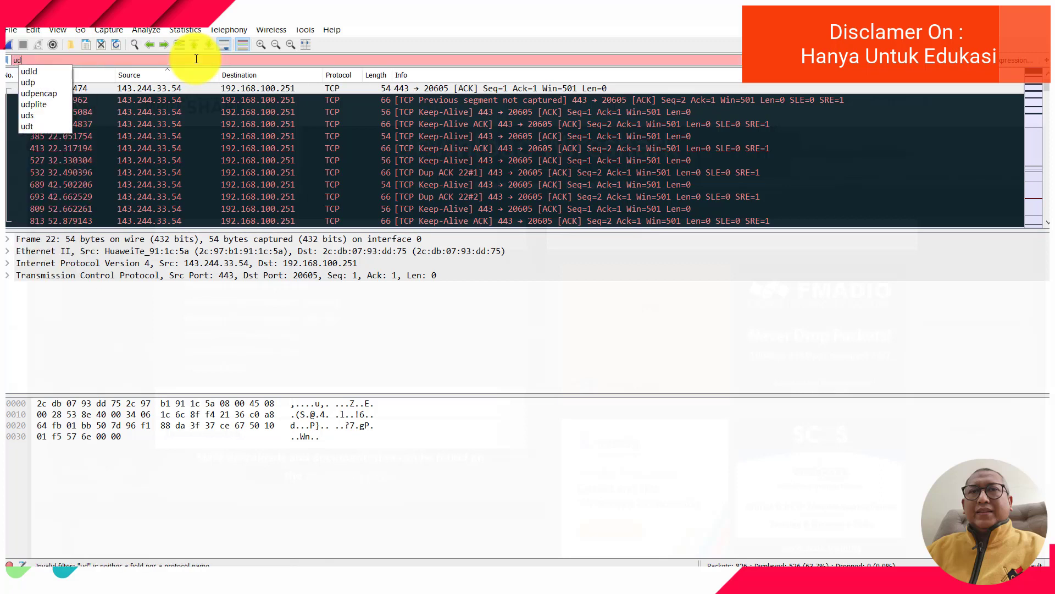
{"action": "type", "text": "p"}
{"action": "key", "text": "Return"}
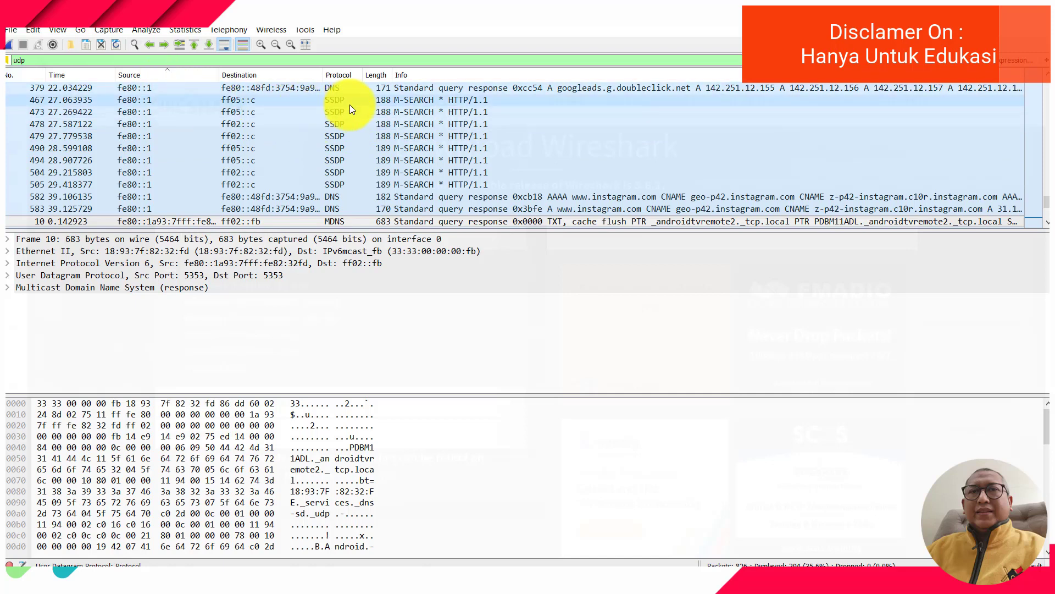
{"action": "scroll", "coordinate": [357, 99], "scroll_direction": "down", "scroll_amount": 3}
{"action": "scroll", "coordinate": [356, 98], "scroll_direction": "down", "scroll_amount": 1}
{"action": "scroll", "coordinate": [357, 99], "scroll_direction": "up", "scroll_amount": 3}
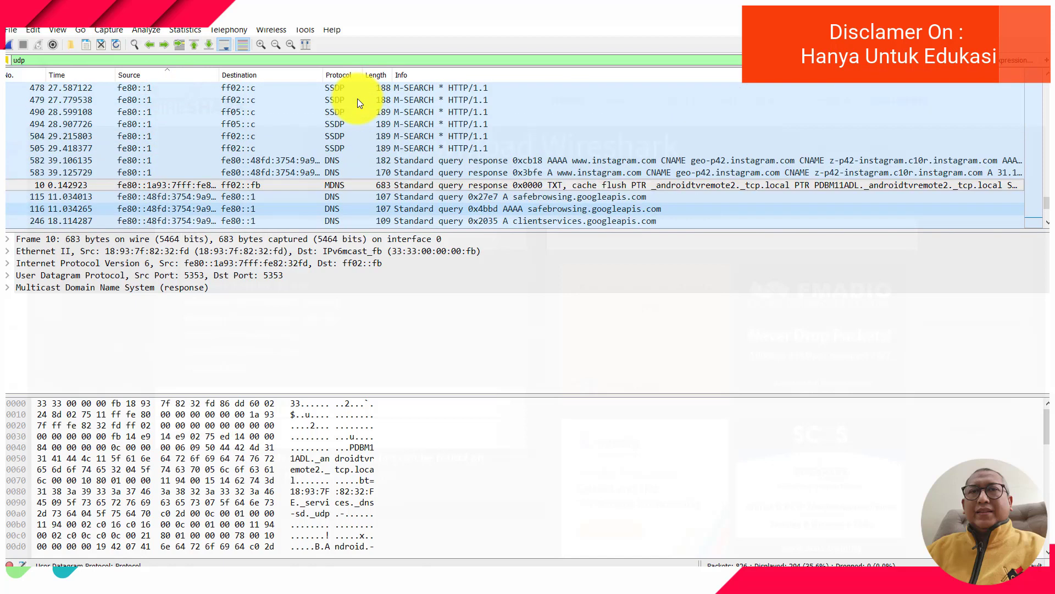
{"action": "scroll", "coordinate": [358, 99], "scroll_direction": "down", "scroll_amount": 3}
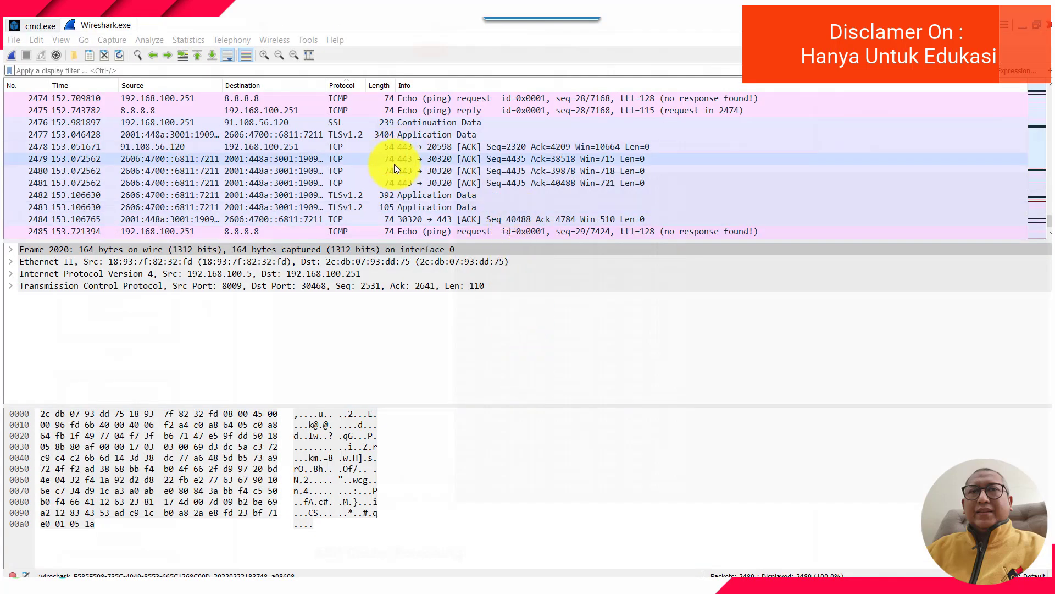
Start a new packet capture, continuing without saving the previously captured packets
{"action": "left_click", "coordinate": [14, 58]}
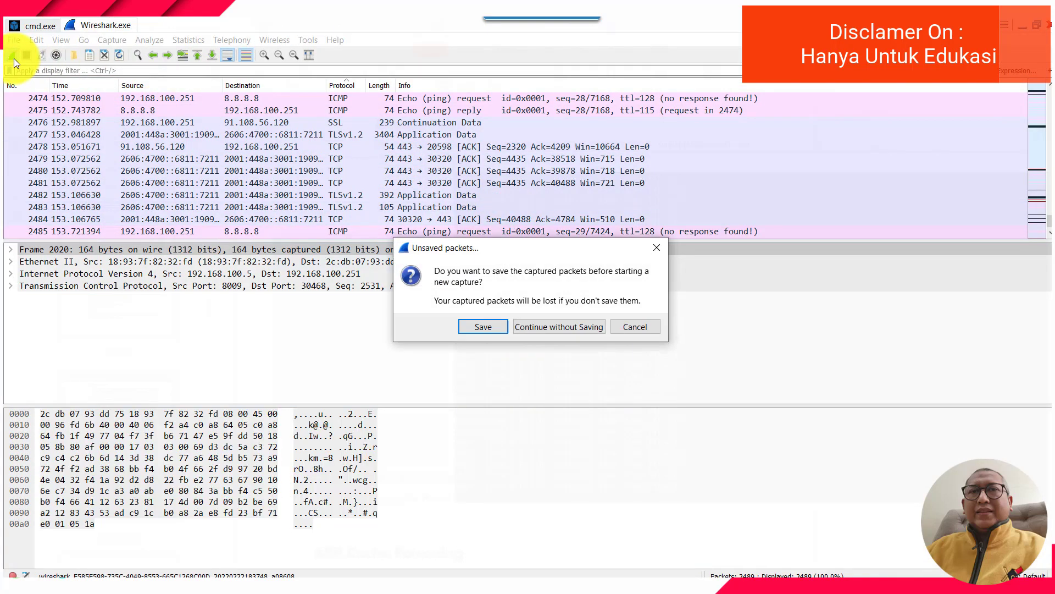
{"action": "left_click", "coordinate": [532, 326]}
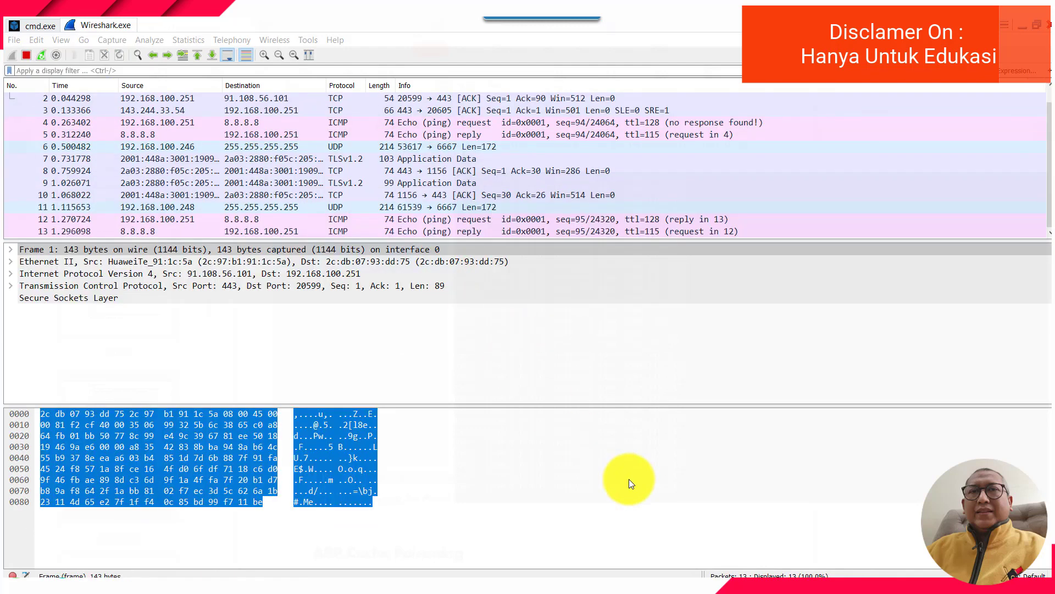
Switch to Command Prompt, stop the running ping, rerun ping 8.8.8.8 -t, and move the window clear of the packet list
{"action": "left_click", "coordinate": [787, 575]}
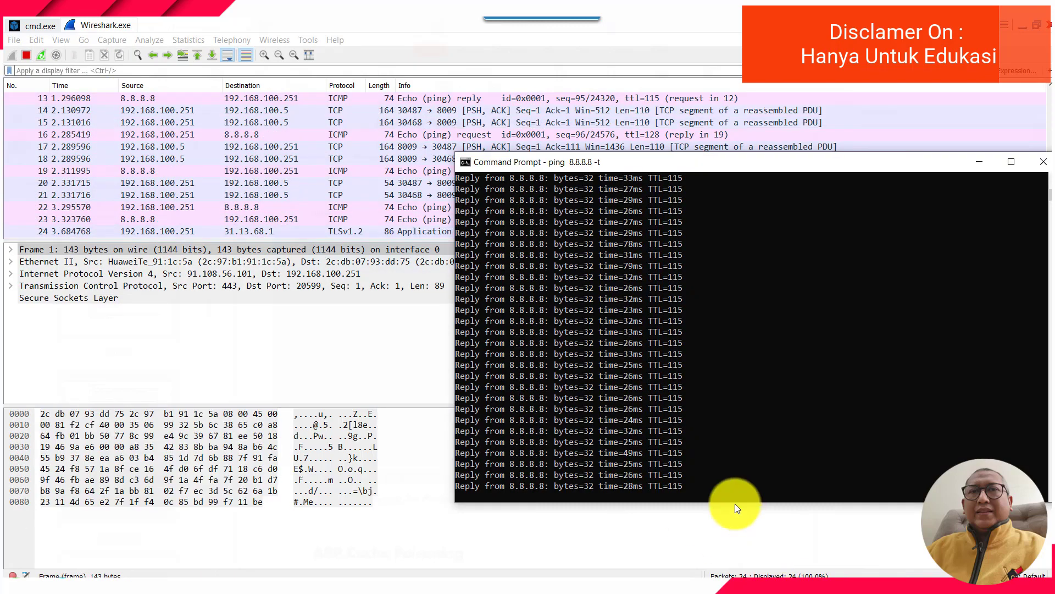
{"action": "left_click", "coordinate": [631, 291]}
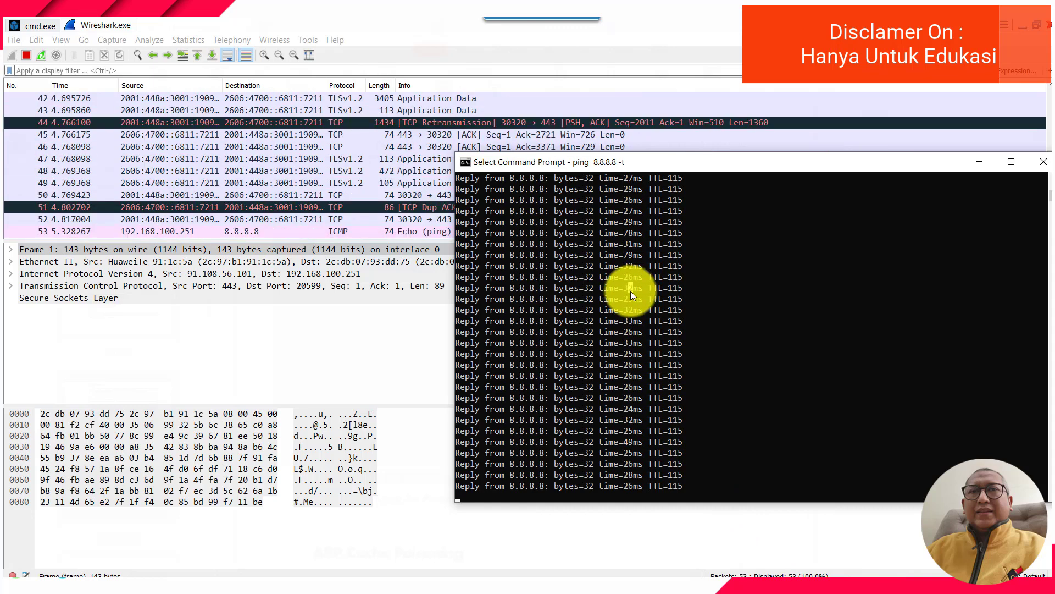
{"action": "key", "text": "Escape"}
{"action": "key", "text": "ctrl+c"}
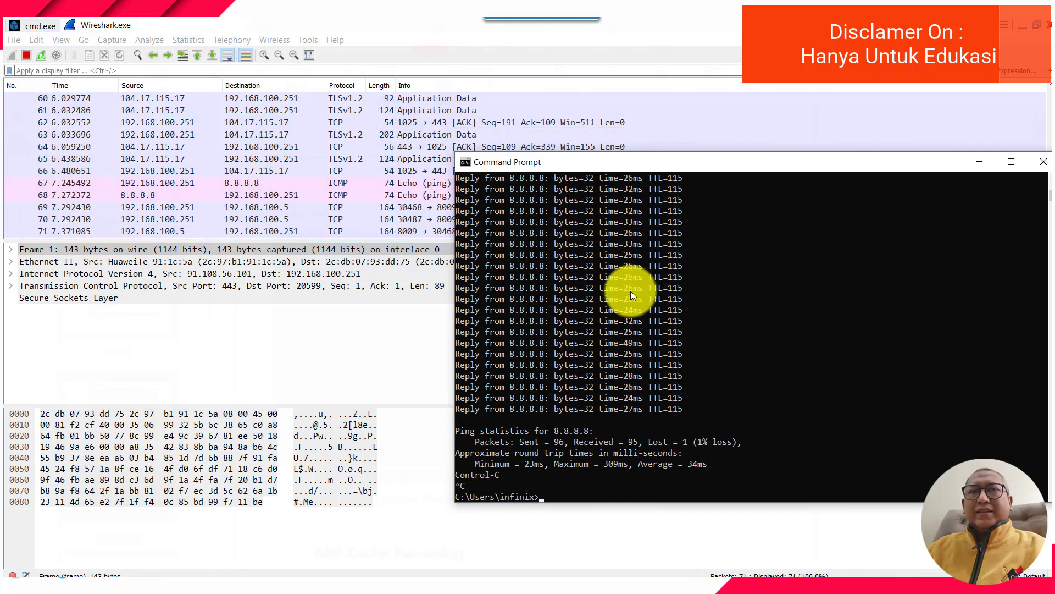
{"action": "key", "text": "Up"}
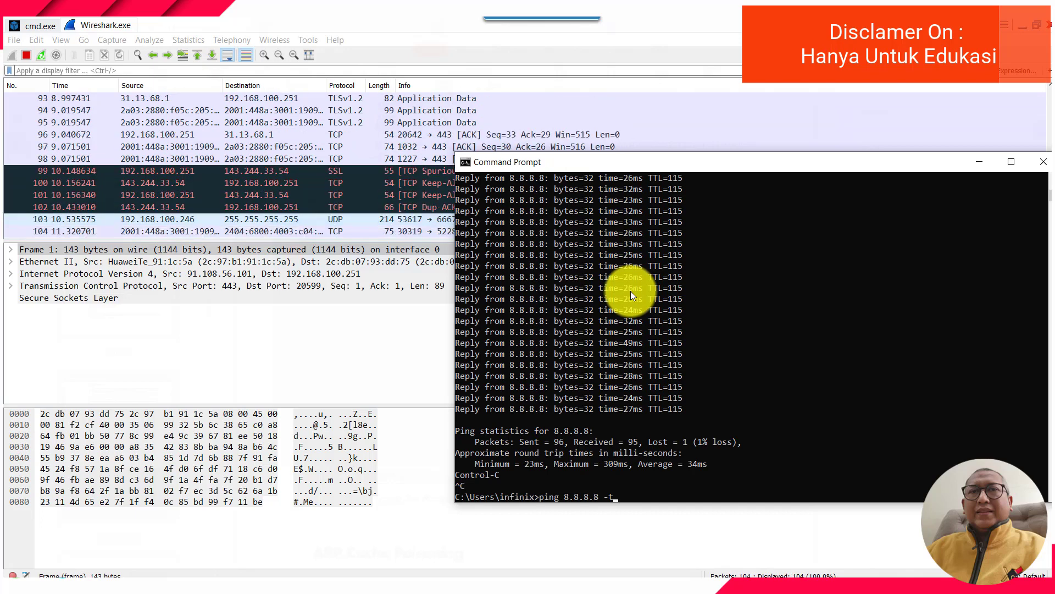
{"action": "key", "text": "Return"}
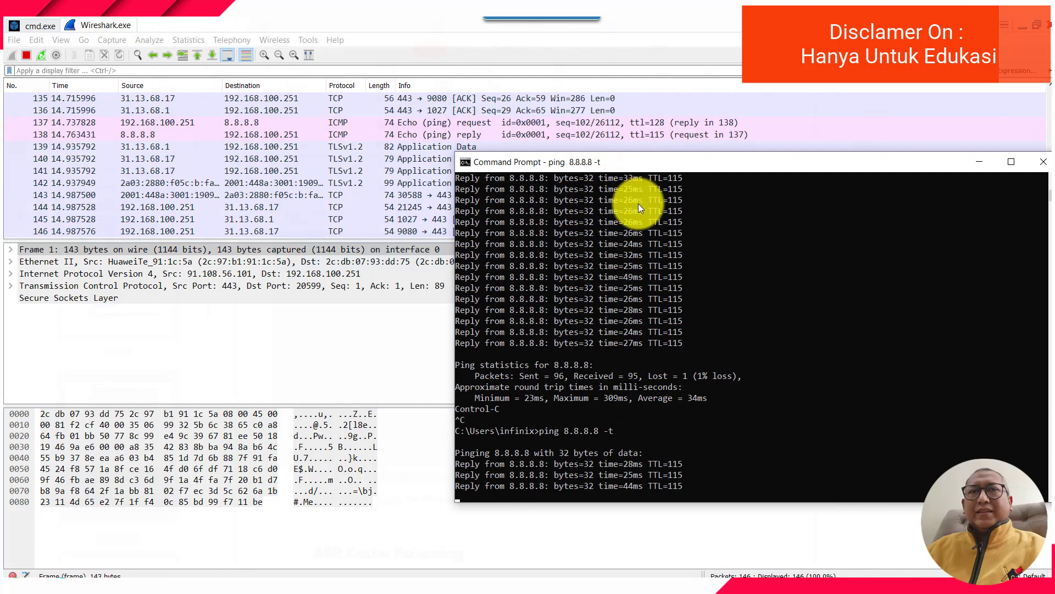
{"action": "left_click_drag", "start_coordinate": [646, 162], "coordinate": [625, 249]}
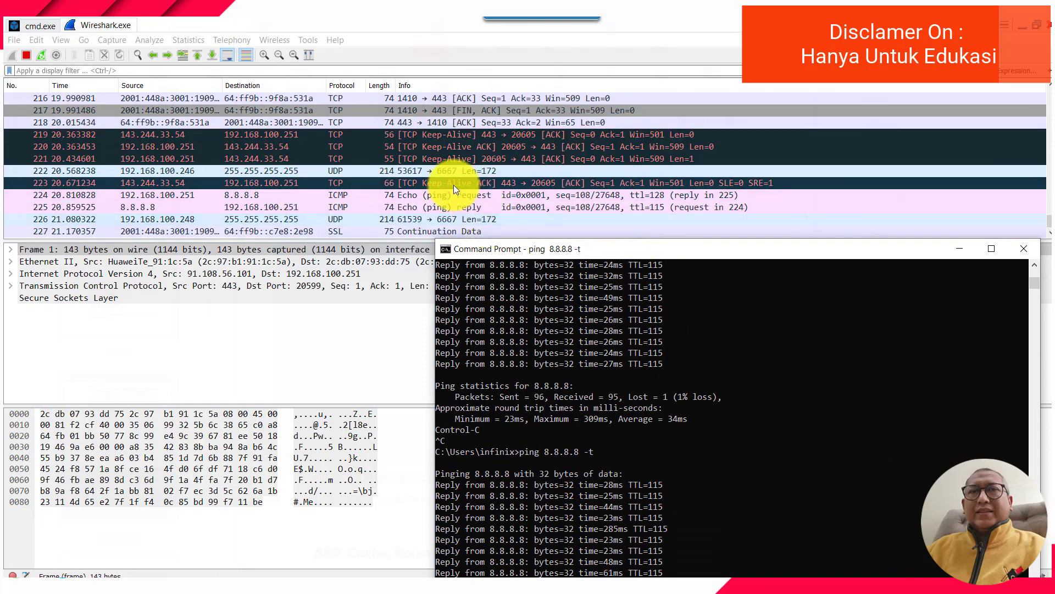
Stop the Wireshark capture, interrupt the continuous ping in Command Prompt, and minimize that window
{"action": "left_click", "coordinate": [182, 192]}
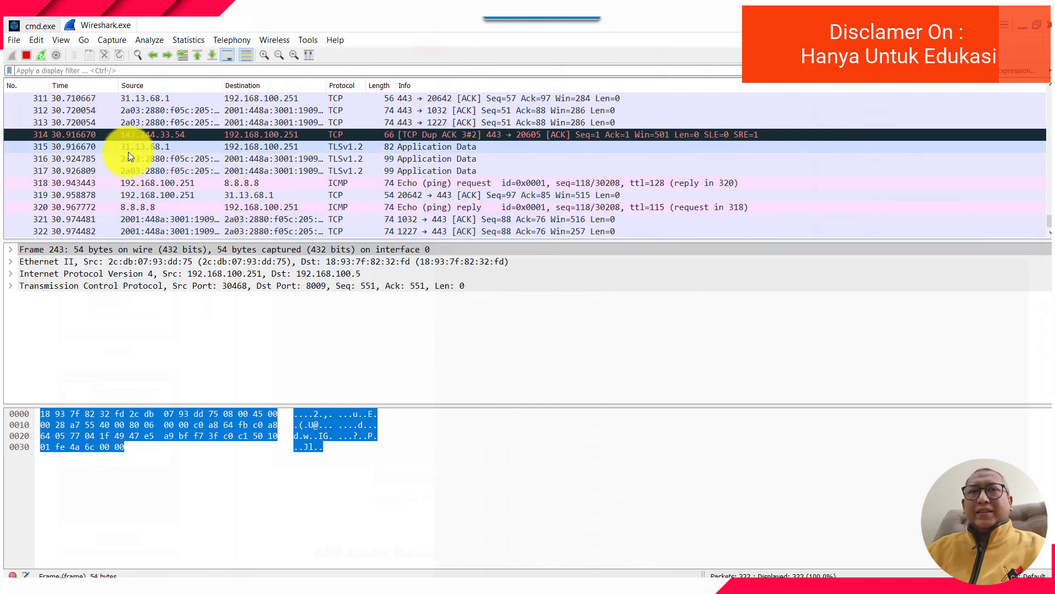
{"action": "left_click", "coordinate": [29, 60]}
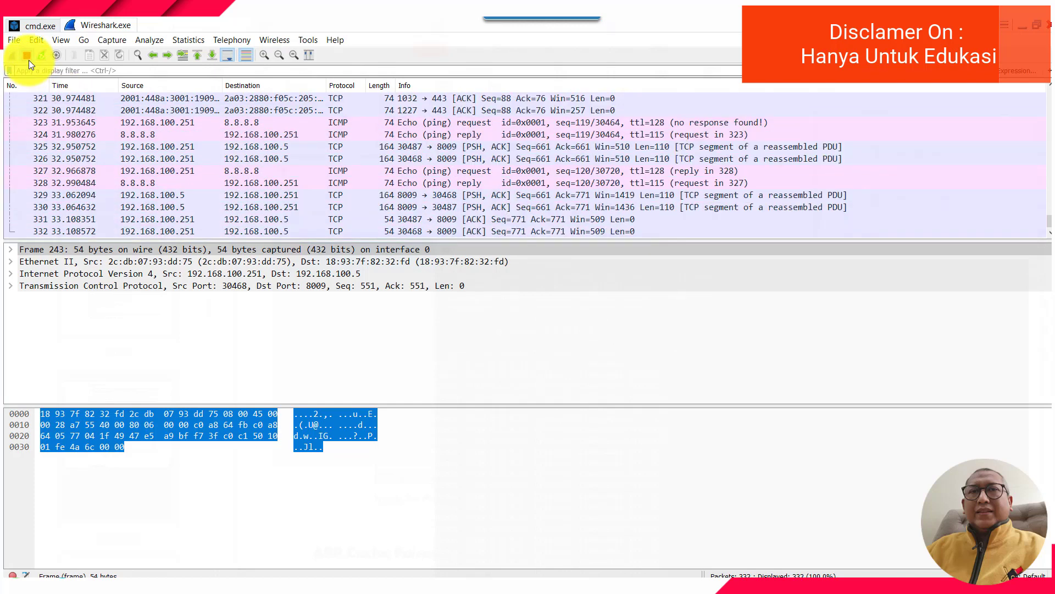
{"action": "left_click", "coordinate": [783, 593]}
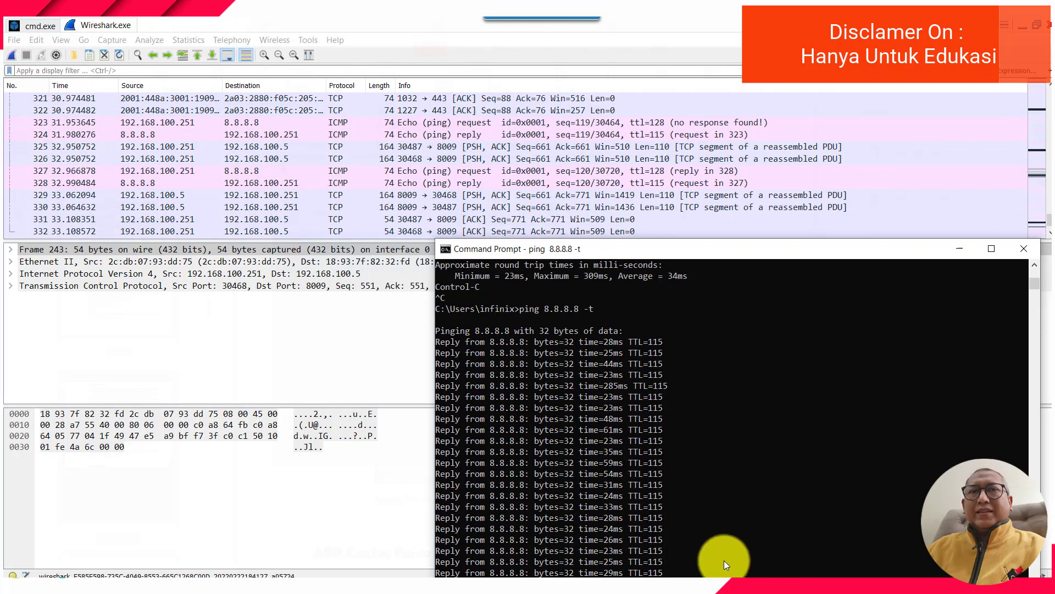
{"action": "key", "text": "ctrl+c"}
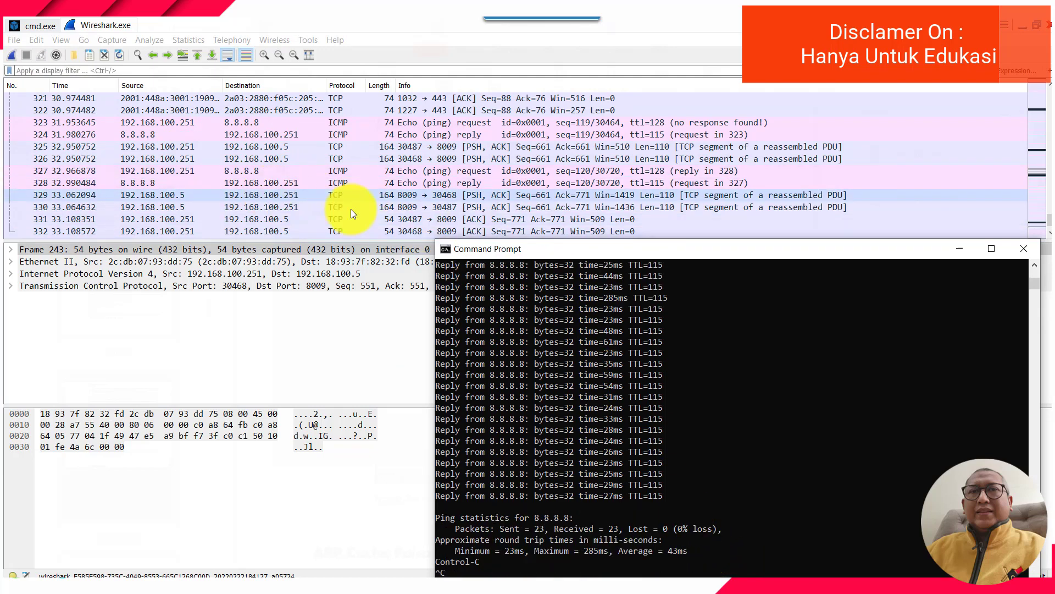
{"action": "left_click", "coordinate": [960, 252]}
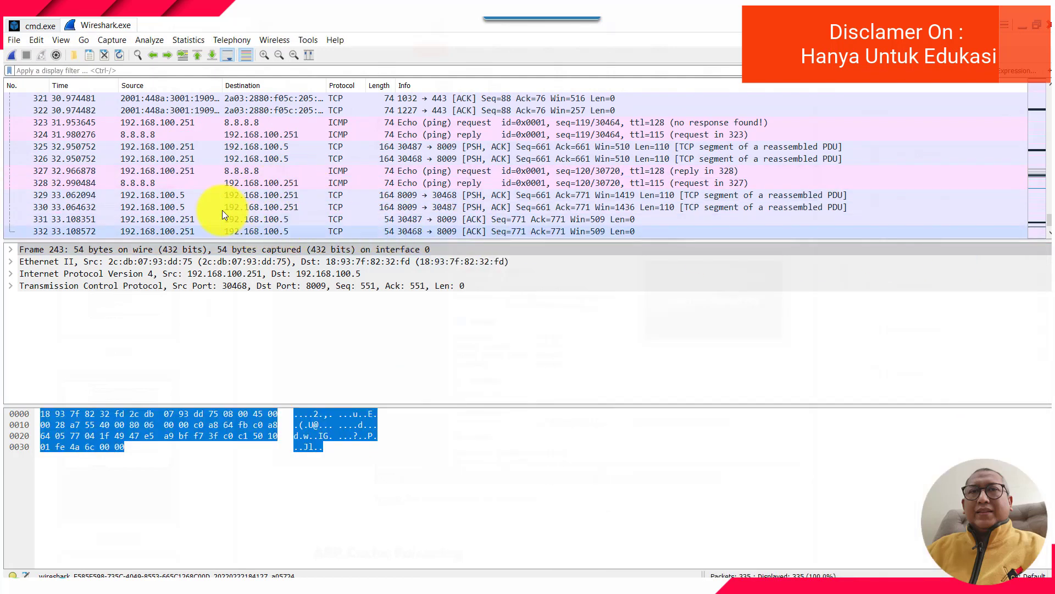
Mark packet 328, the ICMP echo reply from 8.8.8.8 to 192.168.100.251
{"action": "left_click", "coordinate": [187, 183]}
{"action": "right_click", "coordinate": [186, 183]}
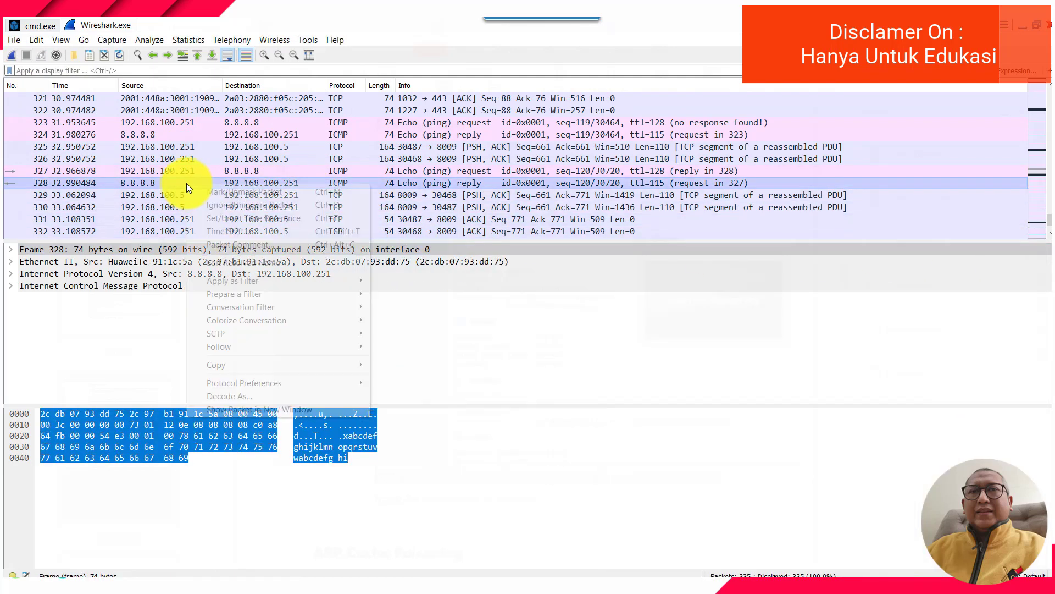
{"action": "left_click", "coordinate": [217, 192]}
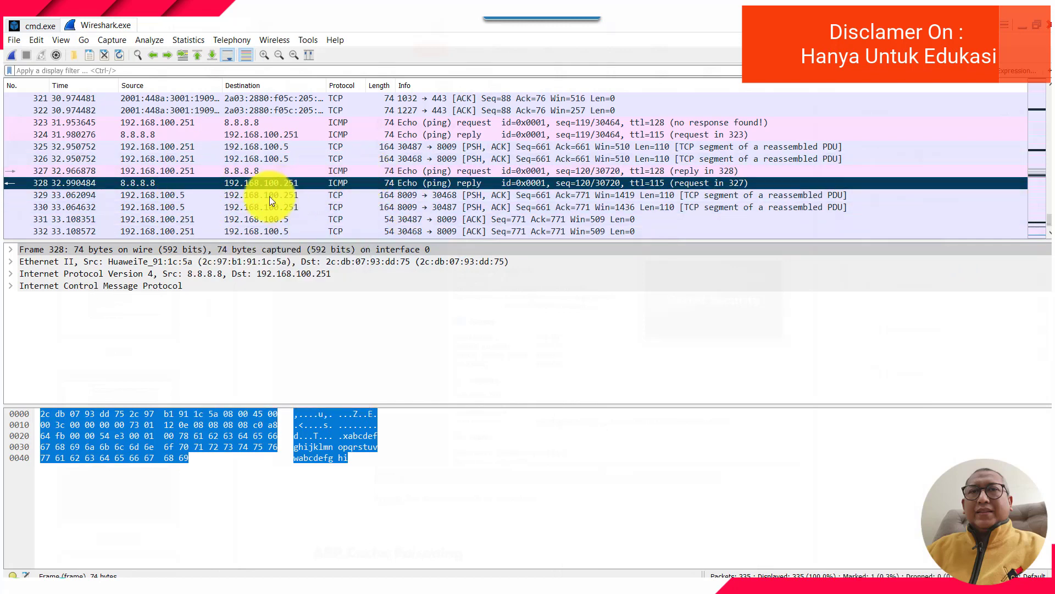
{"action": "scroll", "coordinate": [223, 175], "scroll_direction": "up", "scroll_amount": 1}
{"action": "scroll", "coordinate": [223, 171], "scroll_direction": "down", "scroll_amount": 1}
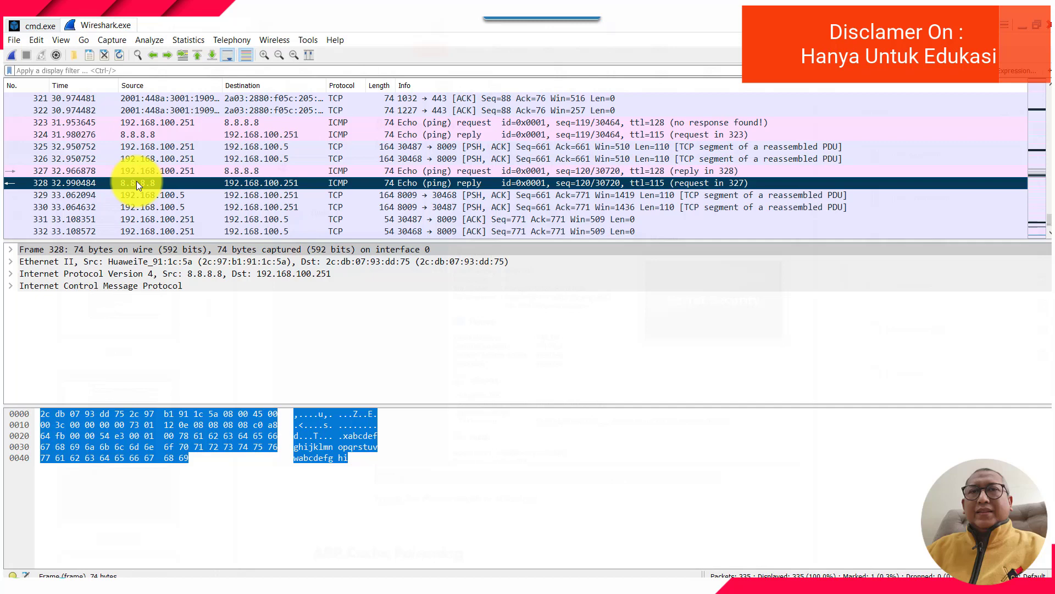
Inspect the ICMP echo requests 323 and 327, viewing packet 327's source and destination details in a separate window before closing it
{"action": "left_click", "coordinate": [175, 123]}
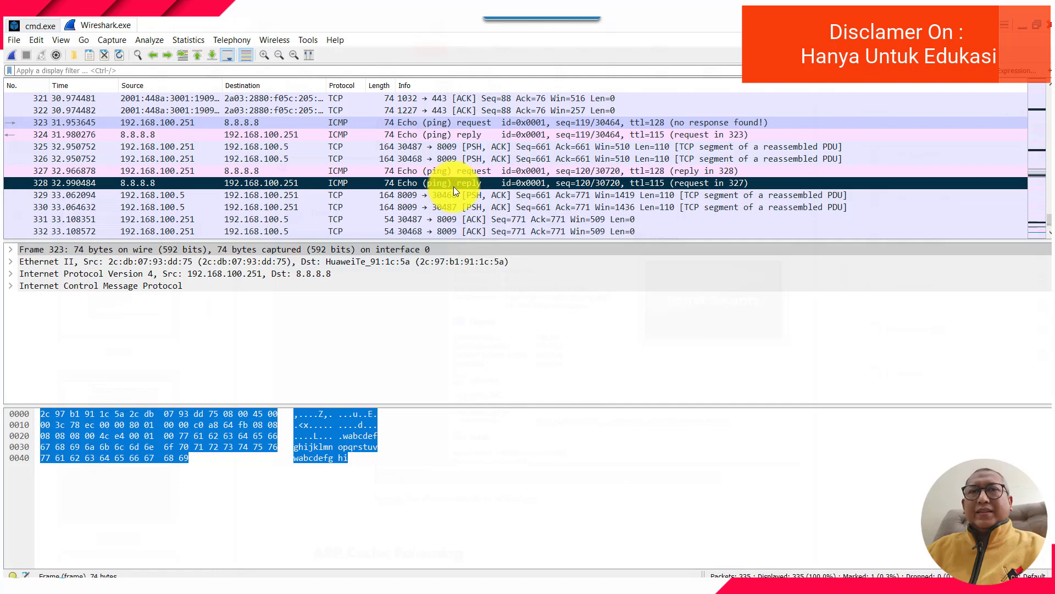
{"action": "left_click", "coordinate": [247, 171]}
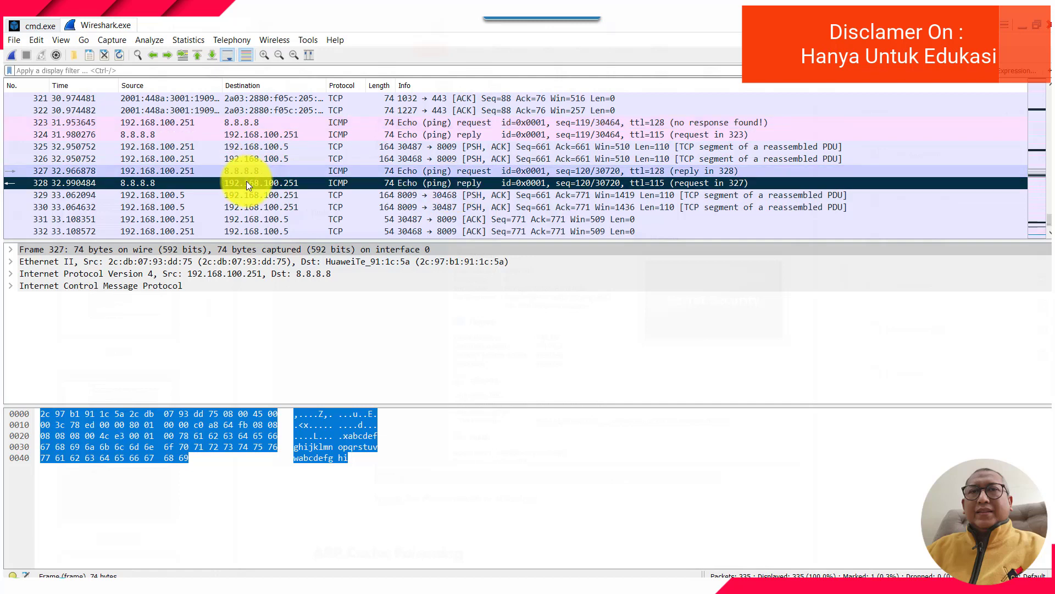
{"action": "double_click", "coordinate": [244, 171]}
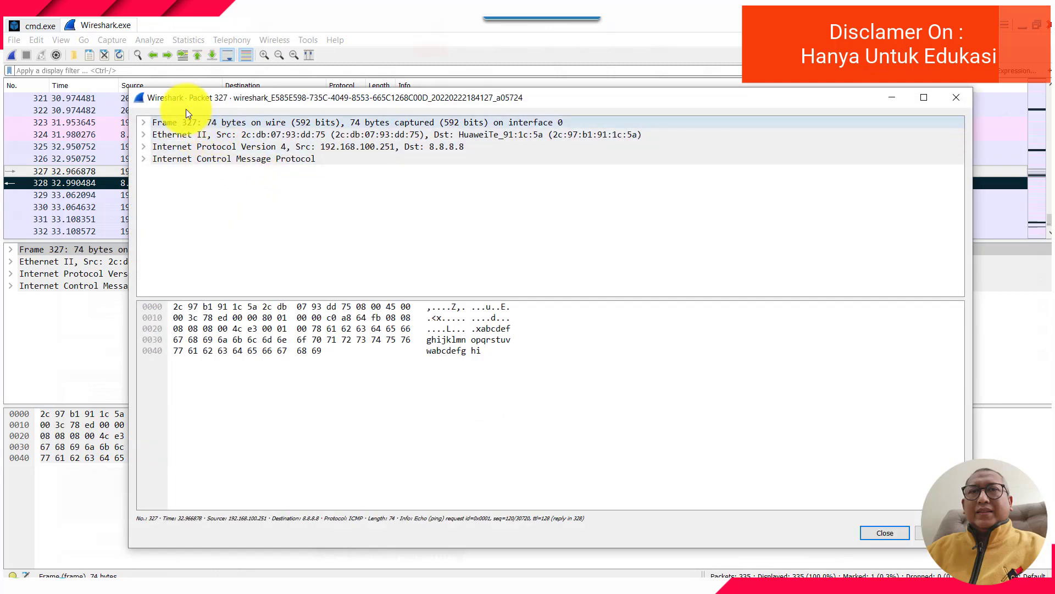
{"action": "left_click_drag", "start_coordinate": [191, 99], "coordinate": [306, 102]}
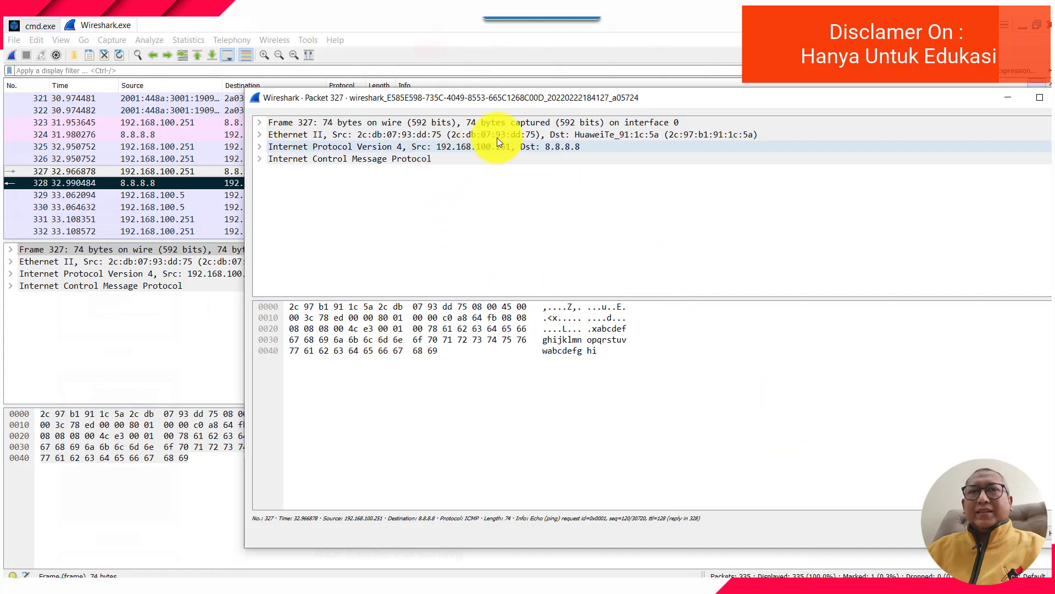
{"action": "left_click_drag", "start_coordinate": [491, 99], "coordinate": [346, 112]}
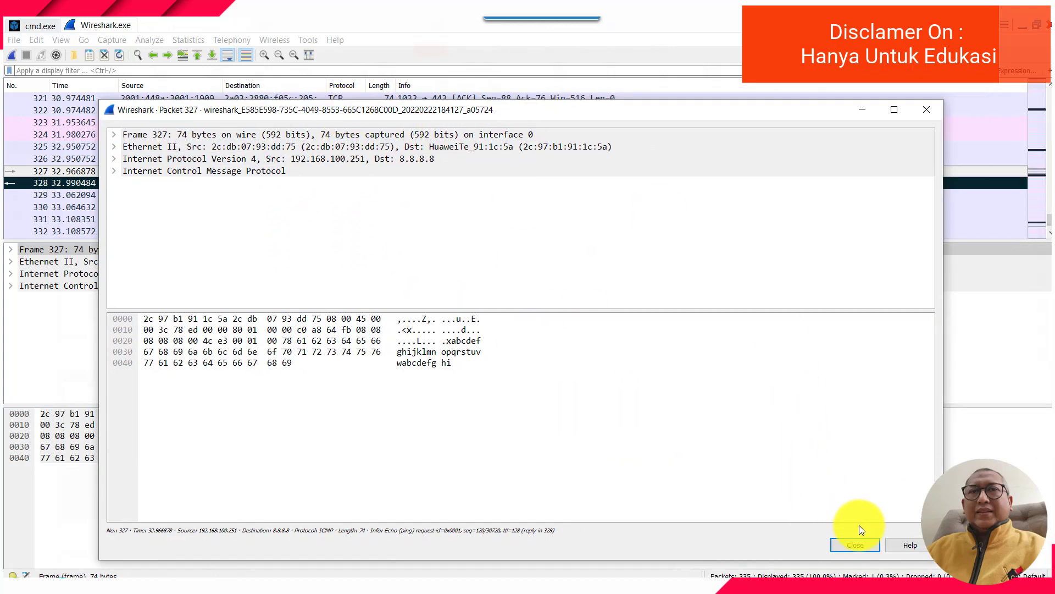
{"action": "left_click", "coordinate": [861, 545]}
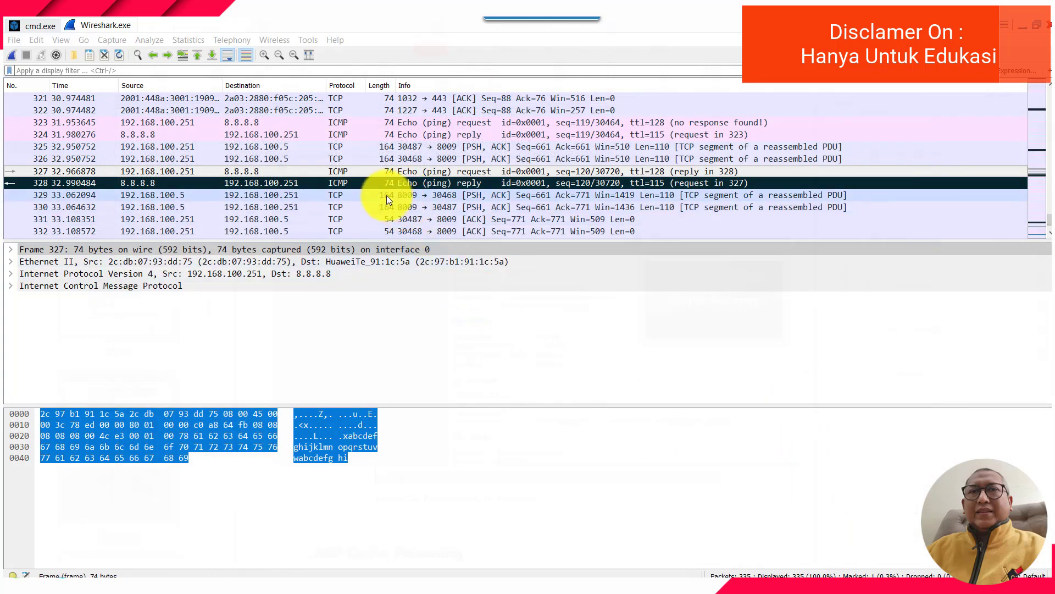
Examine the source and destination of echo reply packet 328 in its own window, and close that window
{"action": "double_click", "coordinate": [298, 181]}
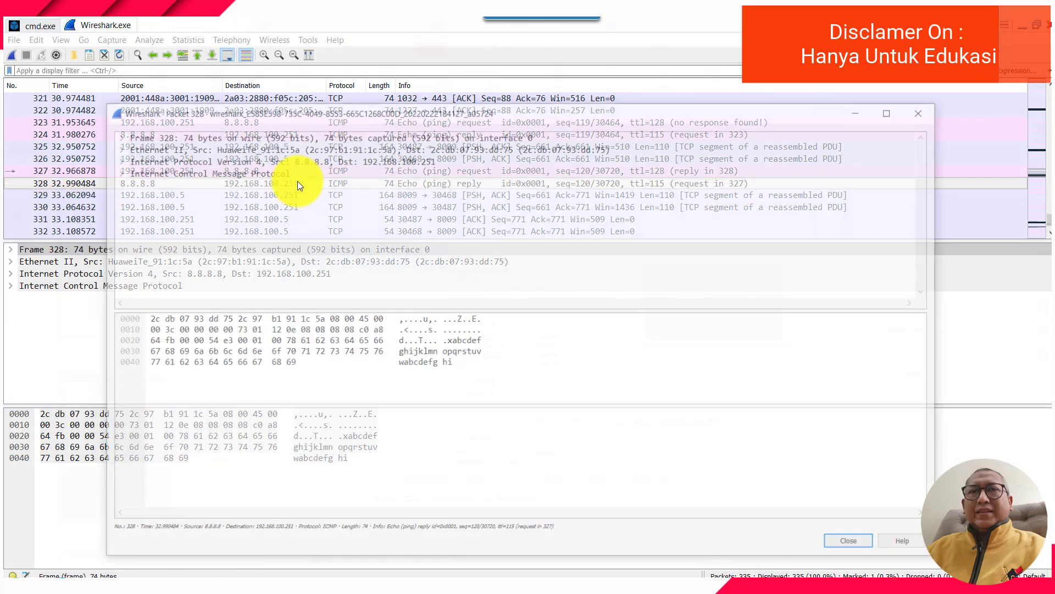
{"action": "left_click_drag", "start_coordinate": [378, 113], "coordinate": [567, 107]}
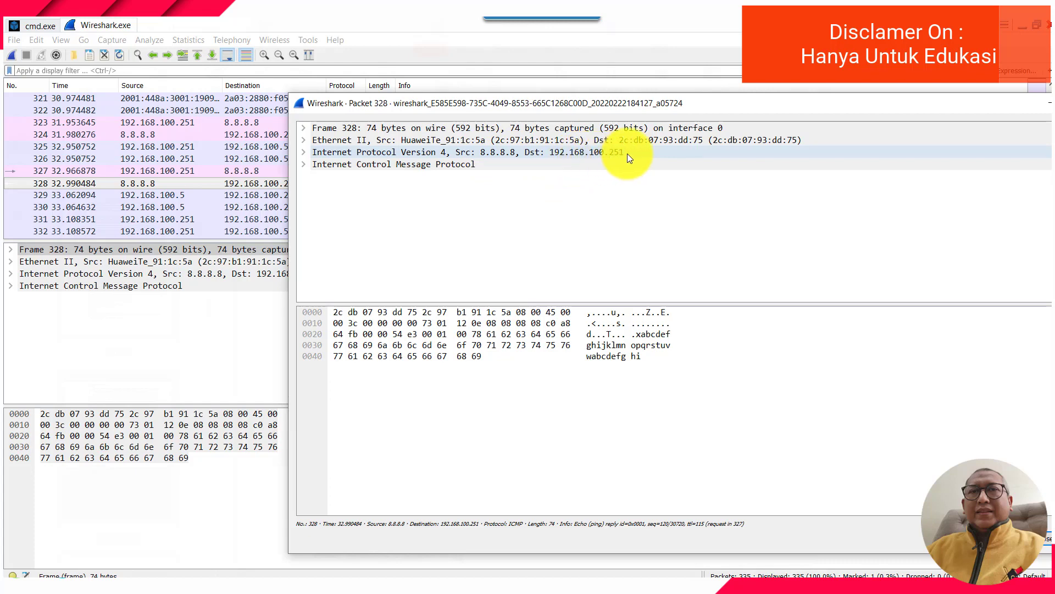
{"action": "left_click_drag", "start_coordinate": [689, 106], "coordinate": [538, 115]}
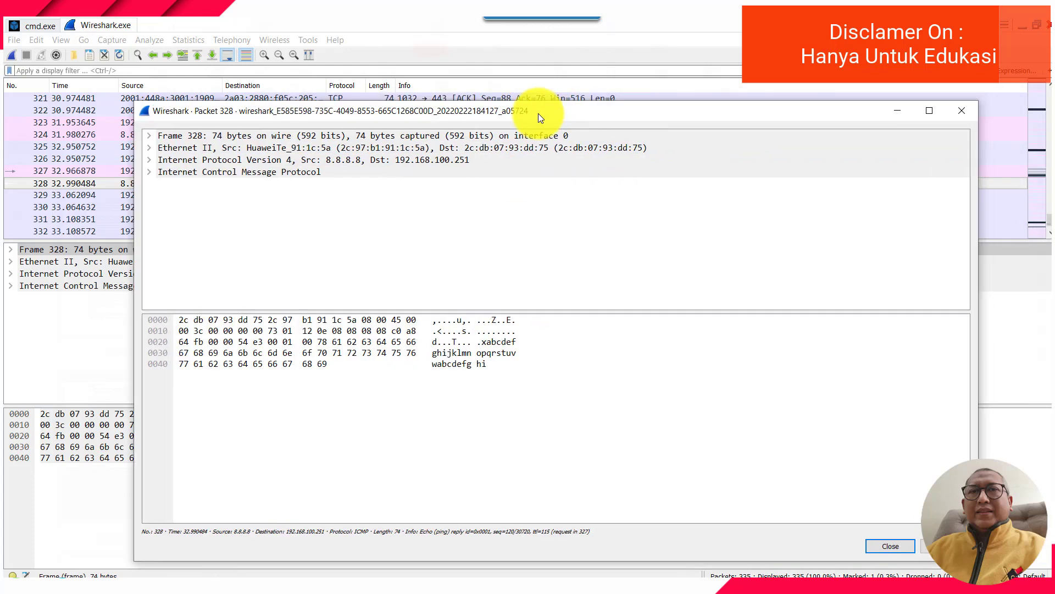
{"action": "left_click", "coordinate": [887, 543]}
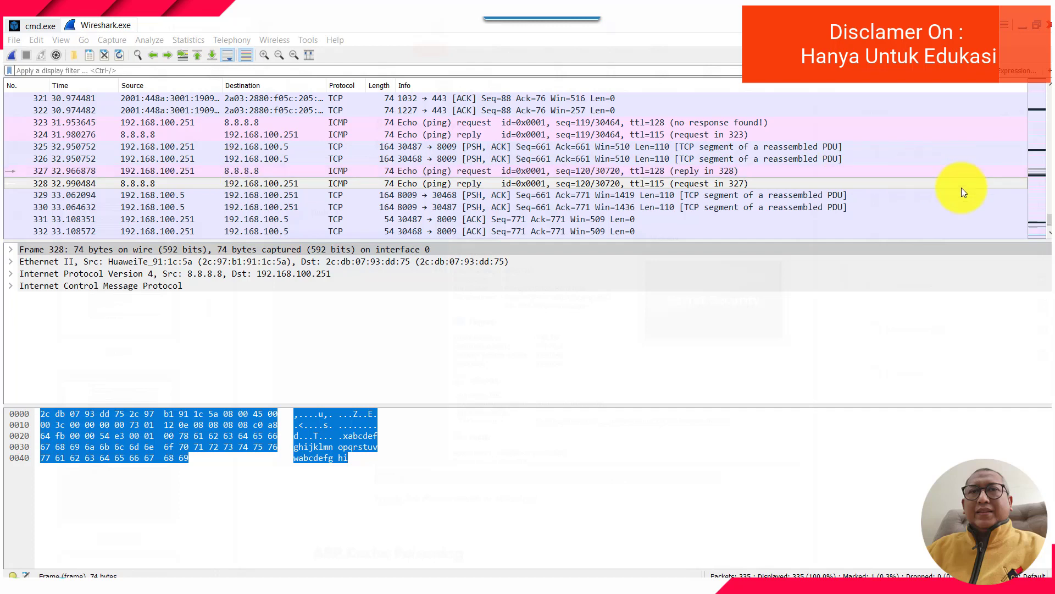
{"action": "left_click", "coordinate": [1048, 220]}
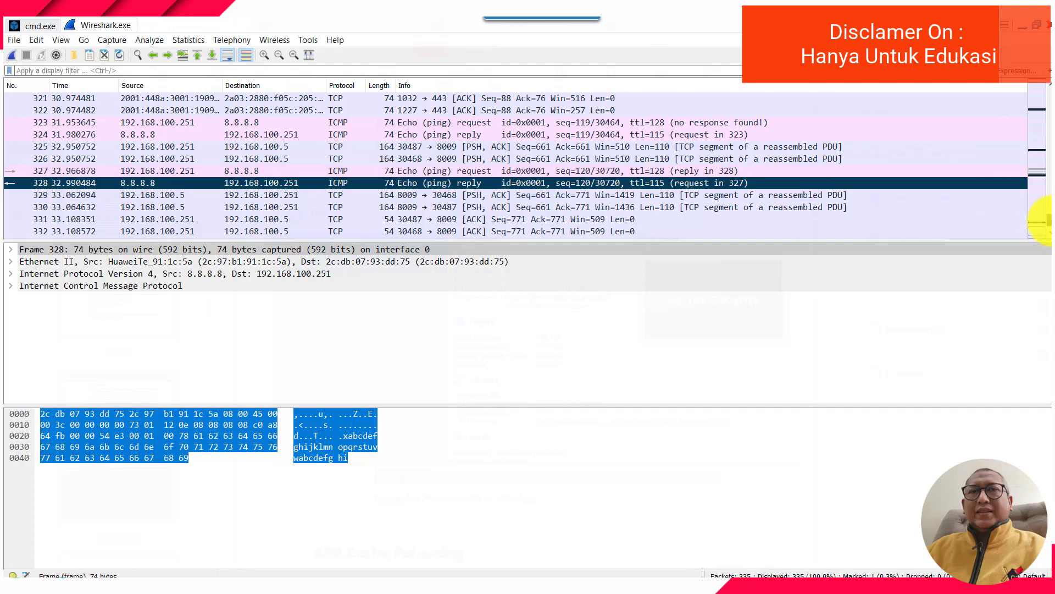
{"action": "scroll", "coordinate": [1048, 220], "scroll_direction": "up", "scroll_amount": 3}
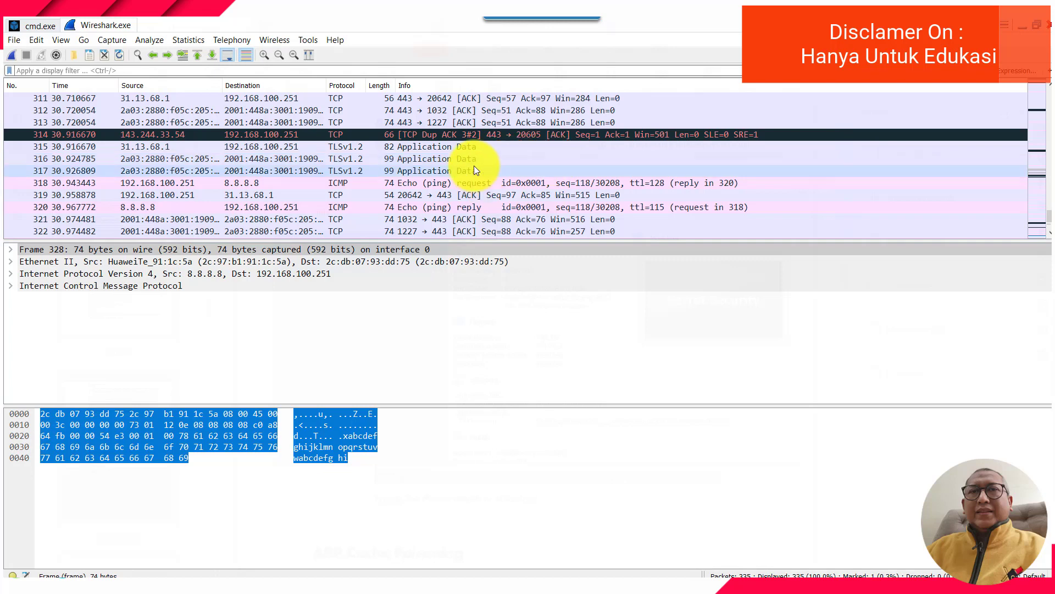
{"action": "left_click", "coordinate": [237, 42]}
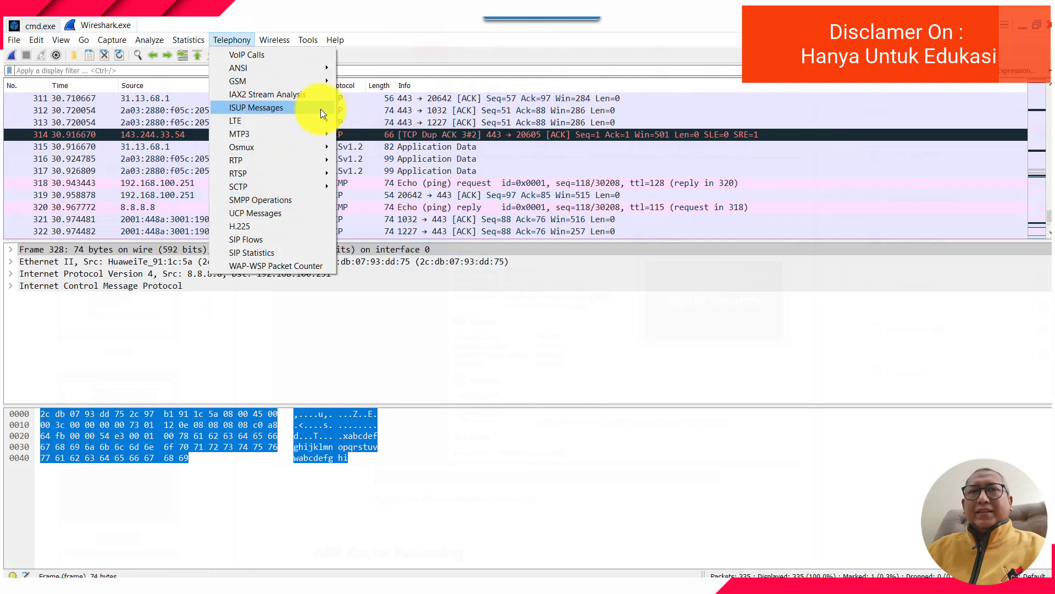
{"action": "left_click", "coordinate": [471, 114]}
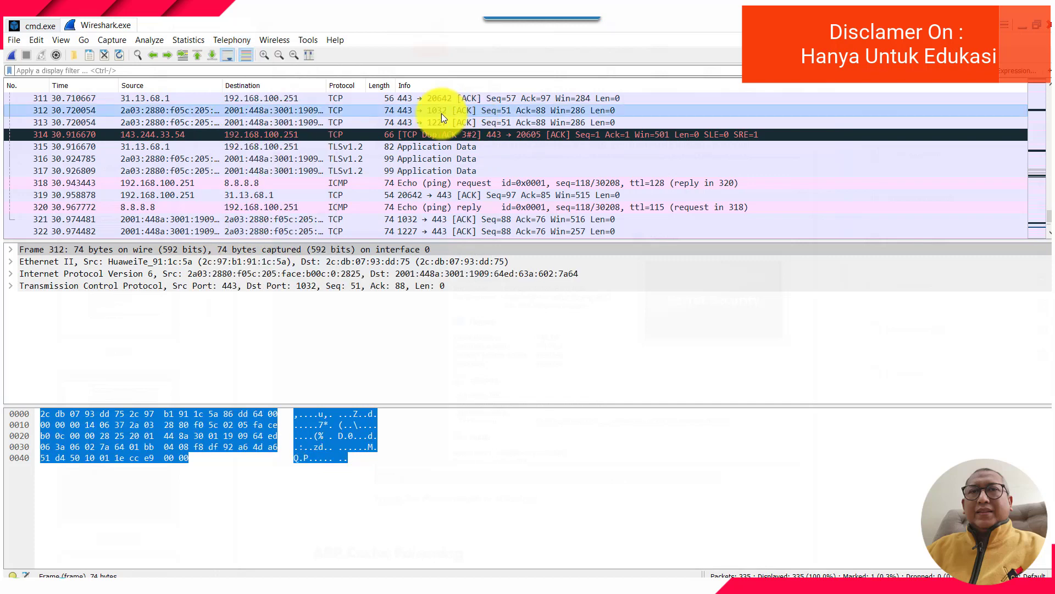